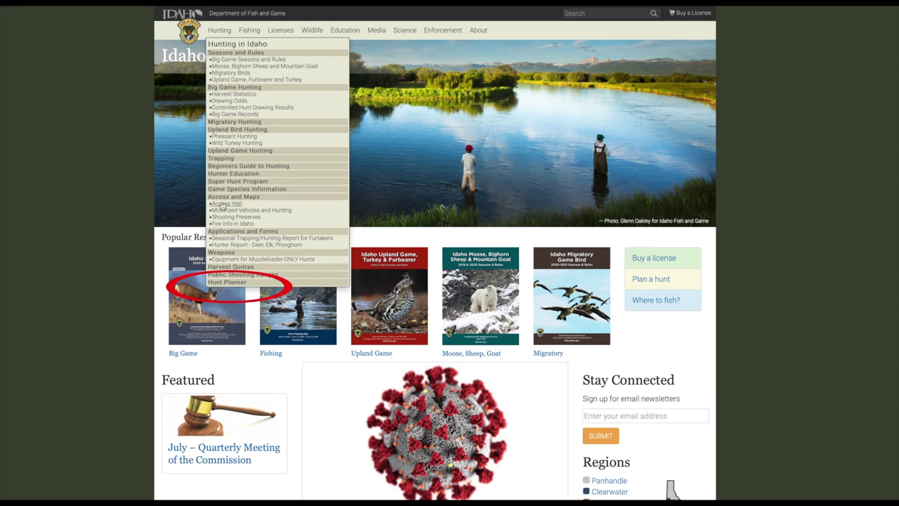
- Open the Hunt Planner and browse the Idaho Fish and Game datasets returned for "hunt", examining the controlled hunt and restriction layers
click(218, 283)
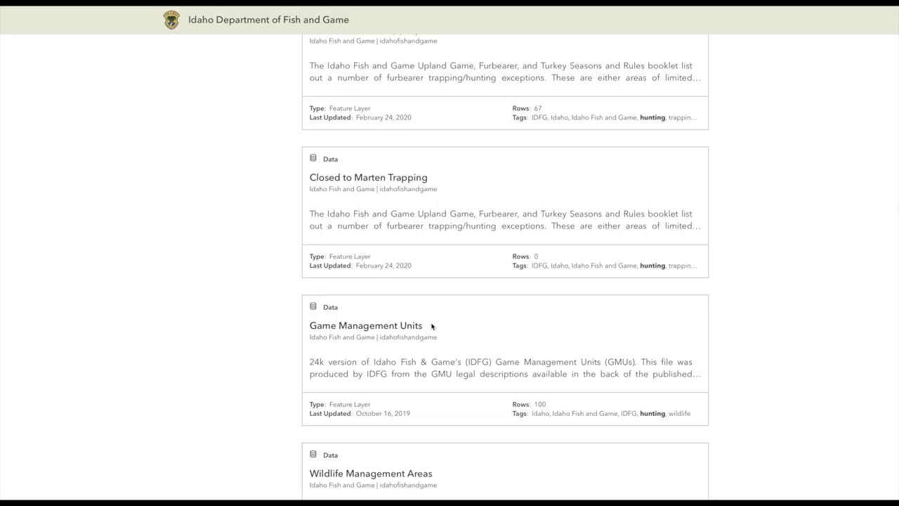
drag(431, 325, 301, 323)
scroll(287, 193, up, 10)
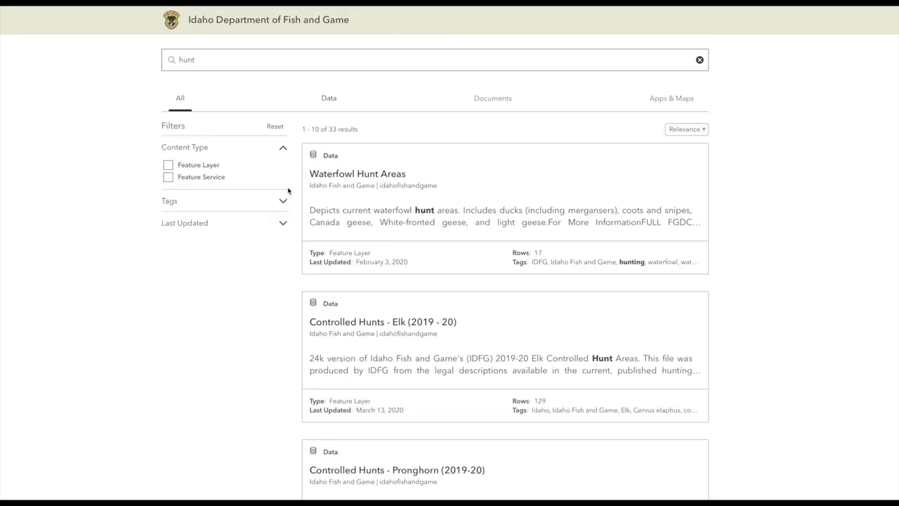
scroll(333, 237, down, 15)
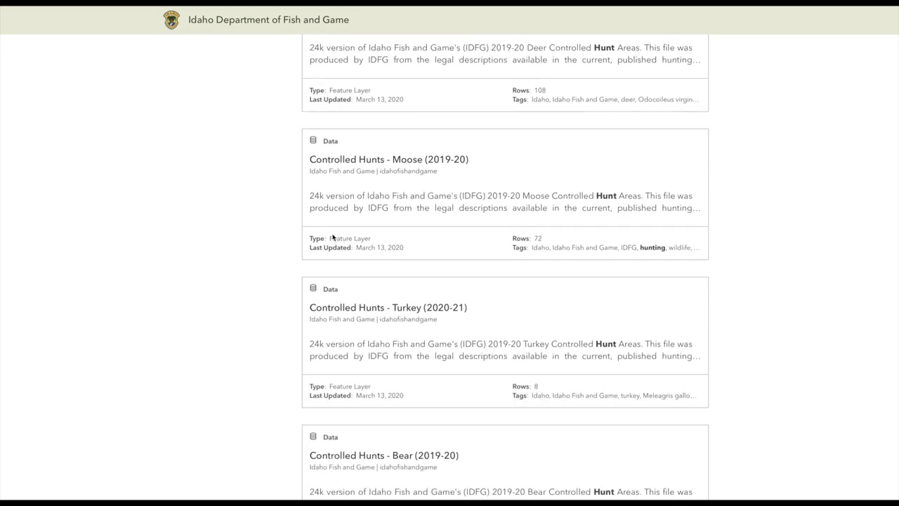
scroll(333, 237, down, 2)
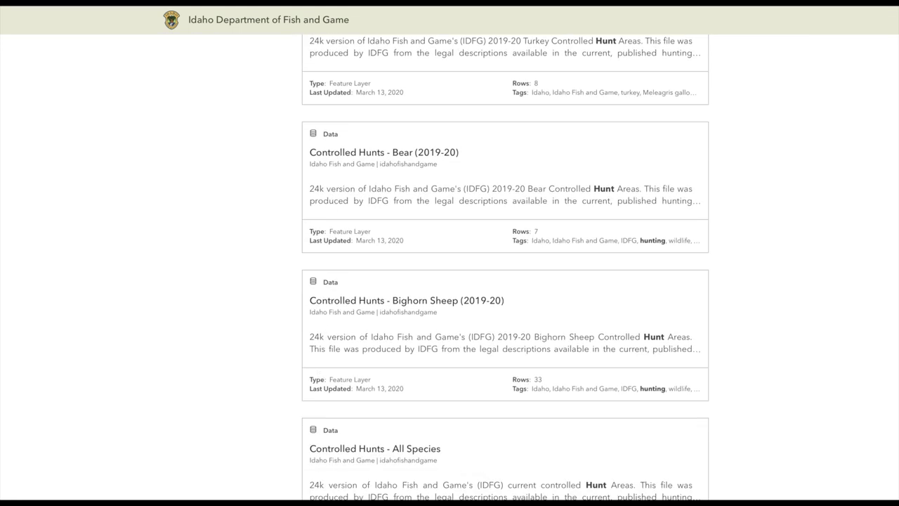
scroll(358, 442, down, 10)
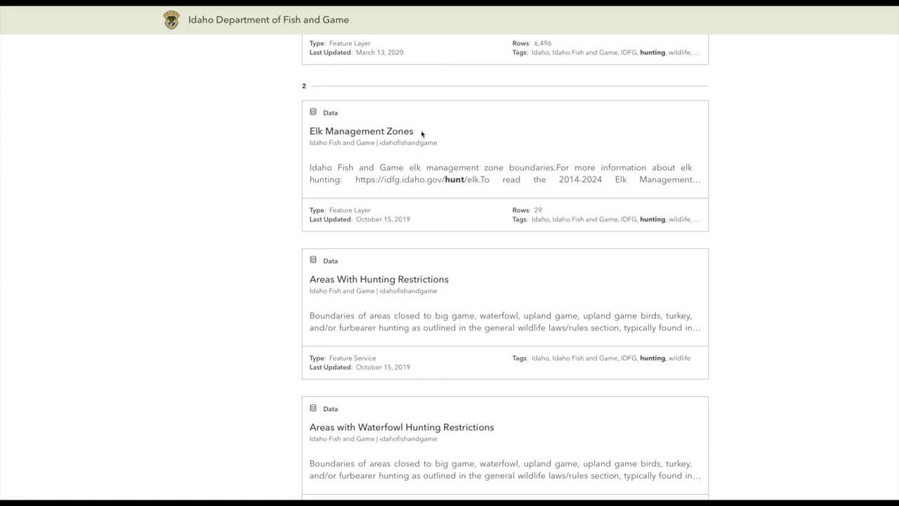
scroll(322, 214, down, 15)
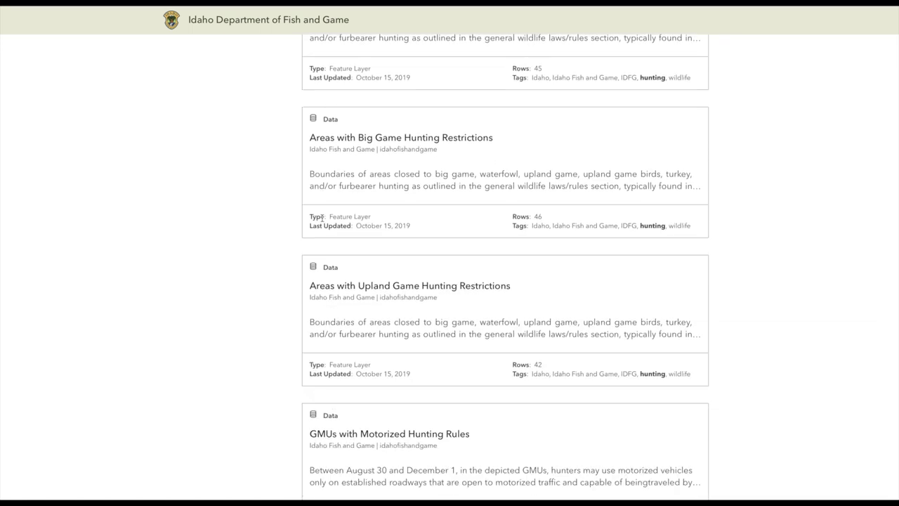
scroll(322, 218, down, 8)
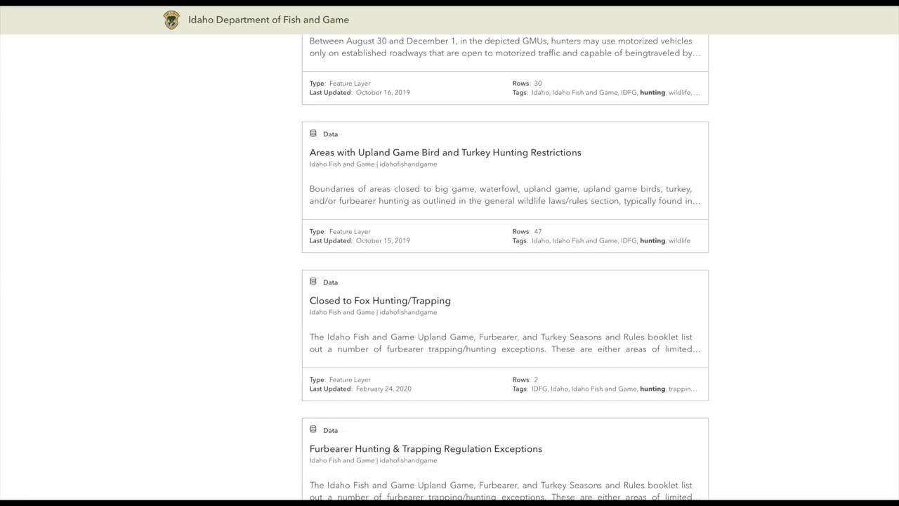
scroll(370, 275, down, 10)
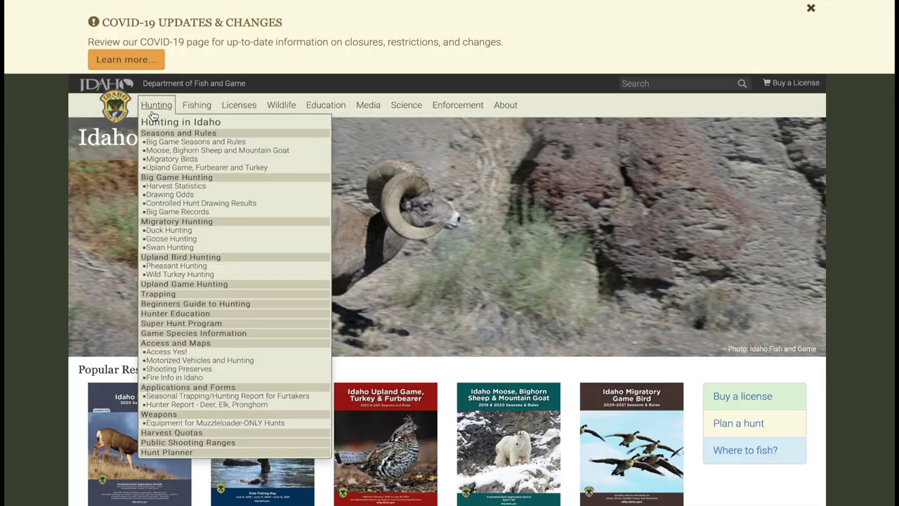
- Open the Hunt Planner Map Center from the Hunt Planner page and turn on the Roads & Trails layer
click(155, 454)
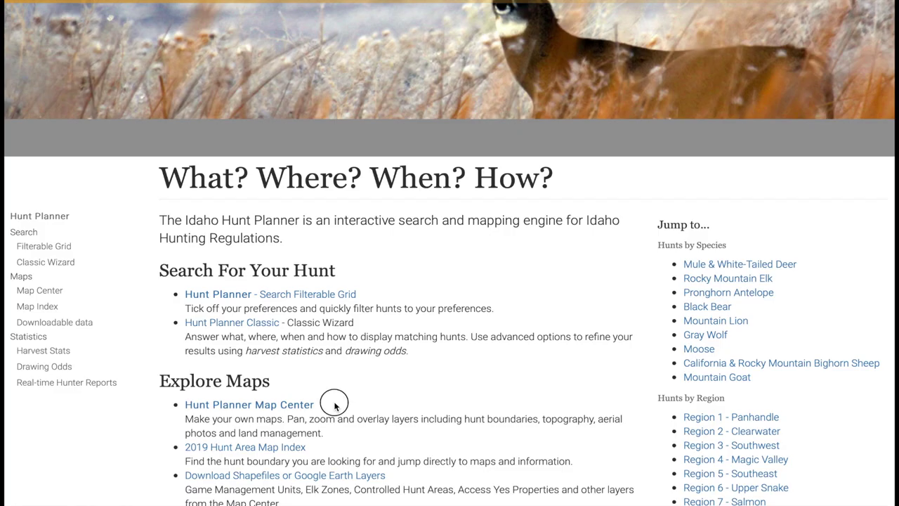
drag(337, 403, 316, 411)
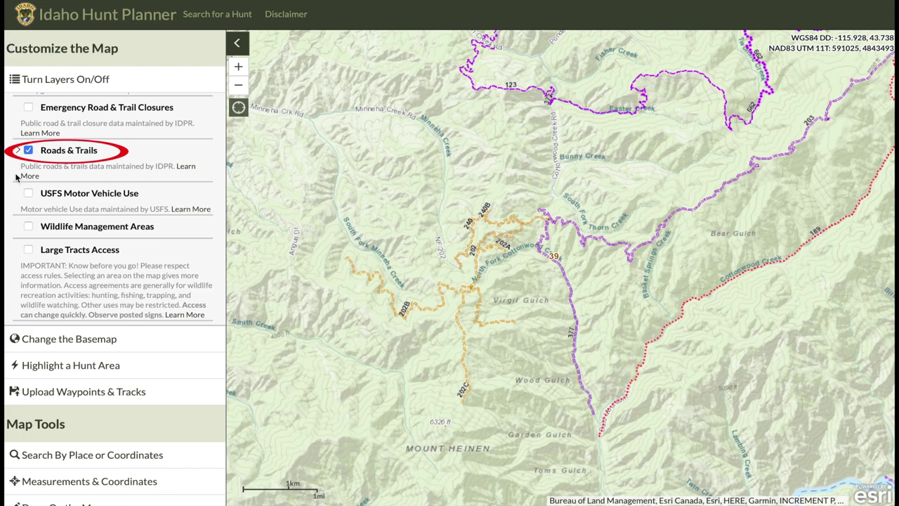
click(29, 151)
click(29, 151)
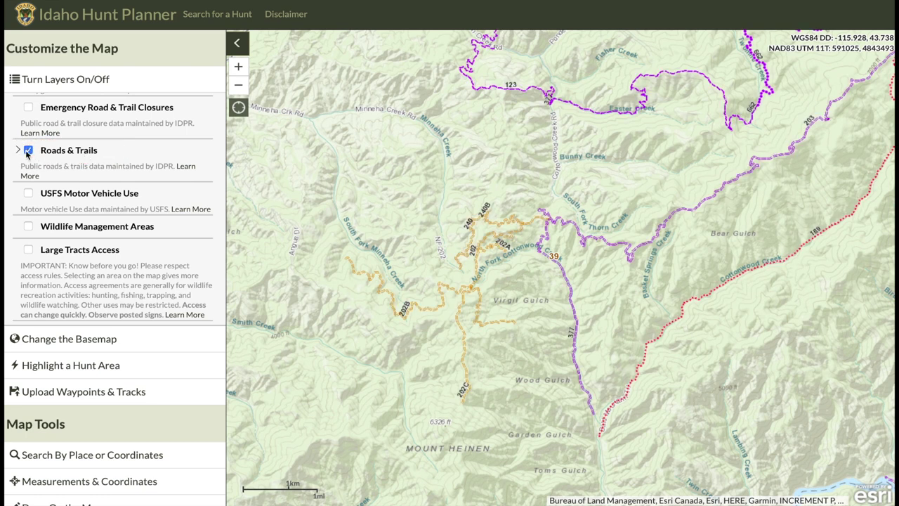
- Expand the Roads & Trails legend and examine its route categories, such as Automobile_Seasonal, against the trails around Cottonwood Creek
click(17, 153)
drag(113, 236, 11, 237)
click(32, 238)
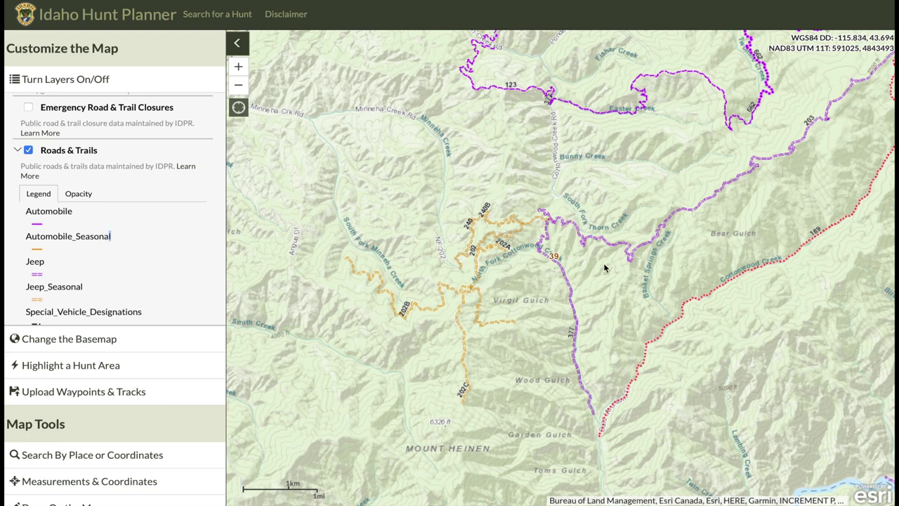
drag(613, 262, 550, 278)
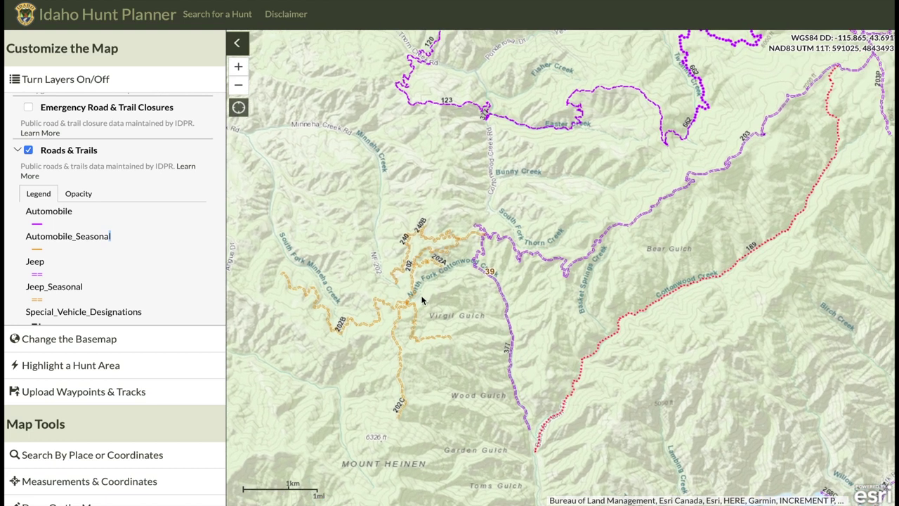
scroll(97, 256, down, 5)
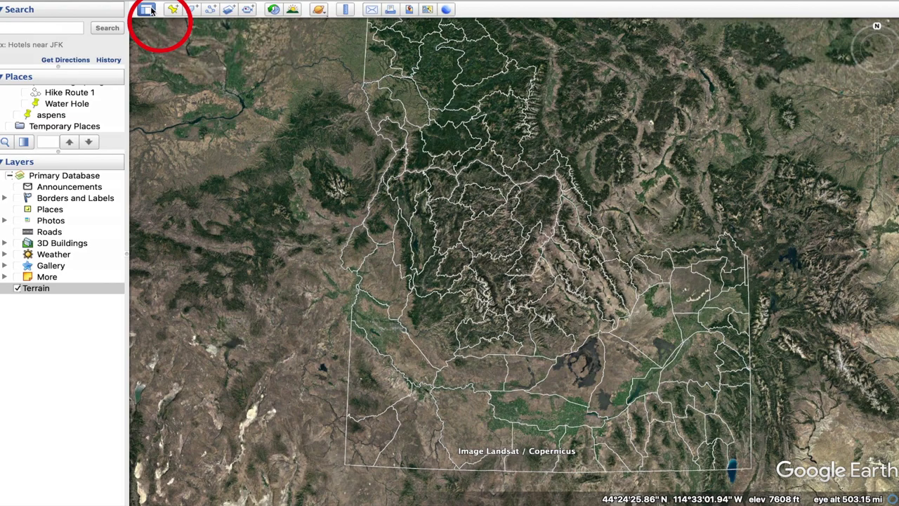
- In Google Earth Pro, survey the Idaho terrain from the air down to ground level and exit ground-level view
click(52, 292)
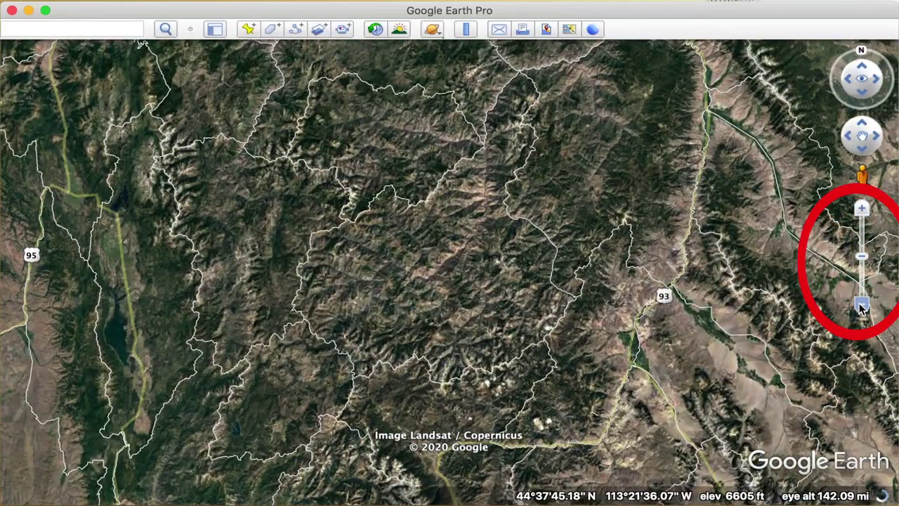
click(861, 305)
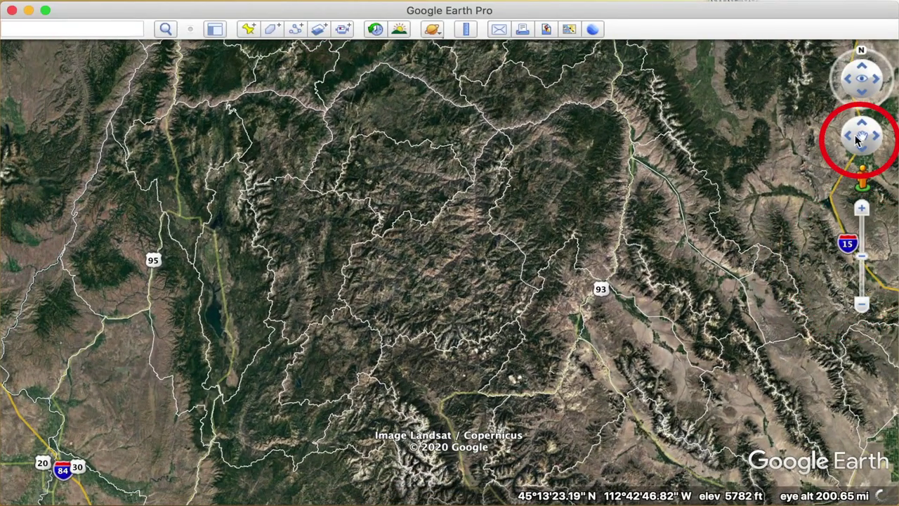
drag(851, 138, 865, 153)
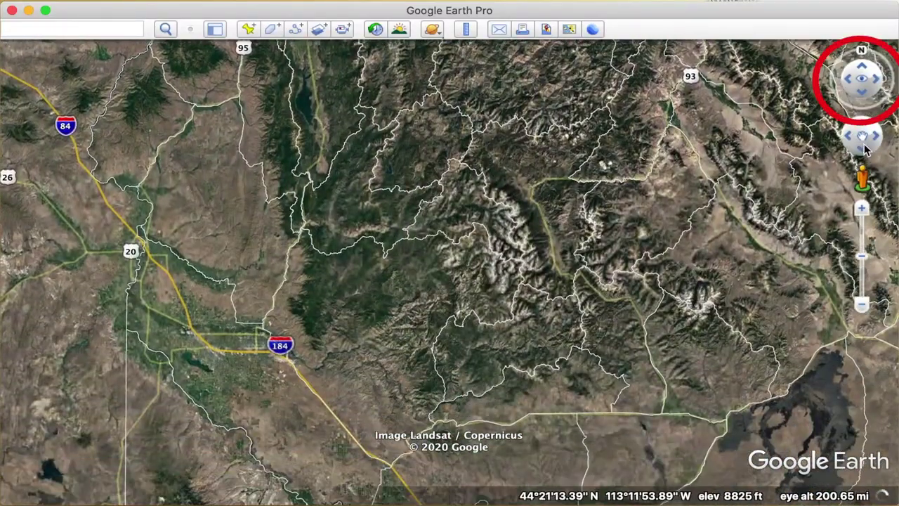
mouse_move(865, 51)
mouse_down()
mouse_move(837, 74)
mouse_move(852, 55)
mouse_move(884, 62)
mouse_move(863, 77)
mouse_move(862, 128)
mouse_up()
drag(862, 207, 861, 210)
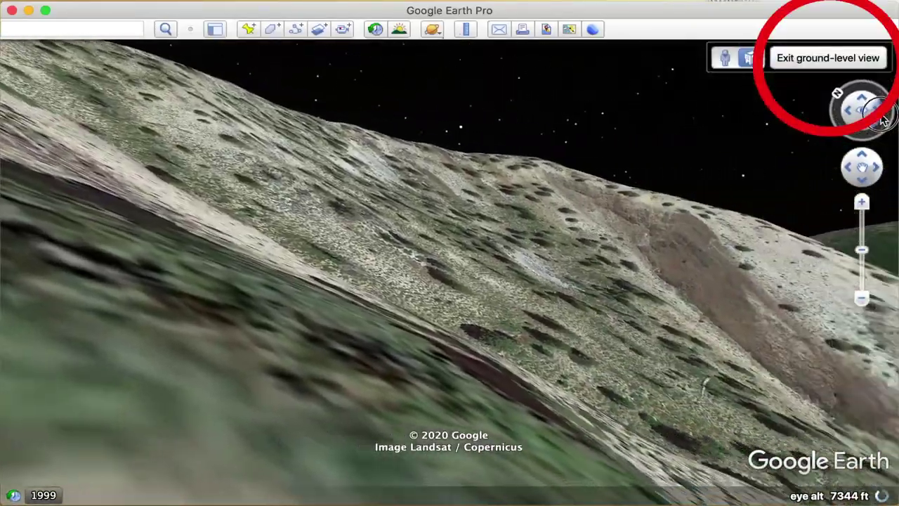
mouse_move(884, 121)
mouse_down()
mouse_move(877, 111)
mouse_move(889, 55)
mouse_move(813, 61)
mouse_up()
click(812, 59)
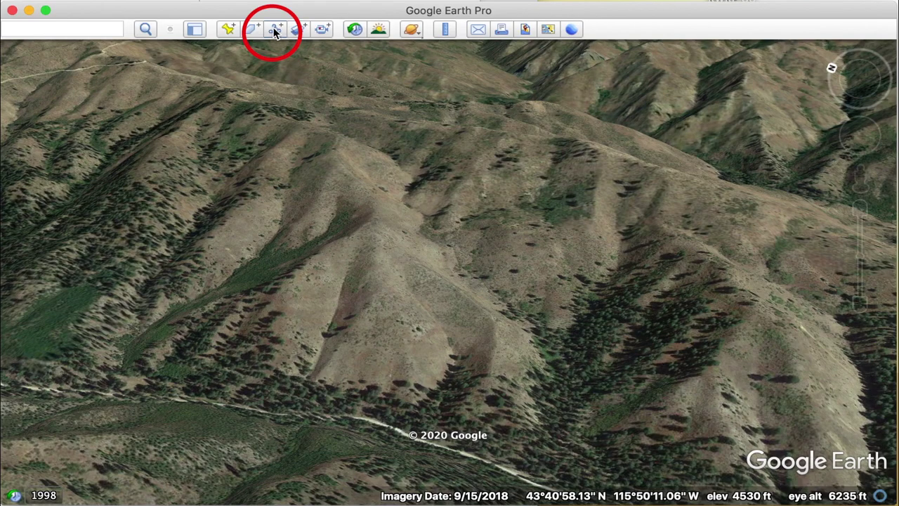
- Draw a new path from the dirt road up through the trees and along the ridge to the hilltop
click(275, 29)
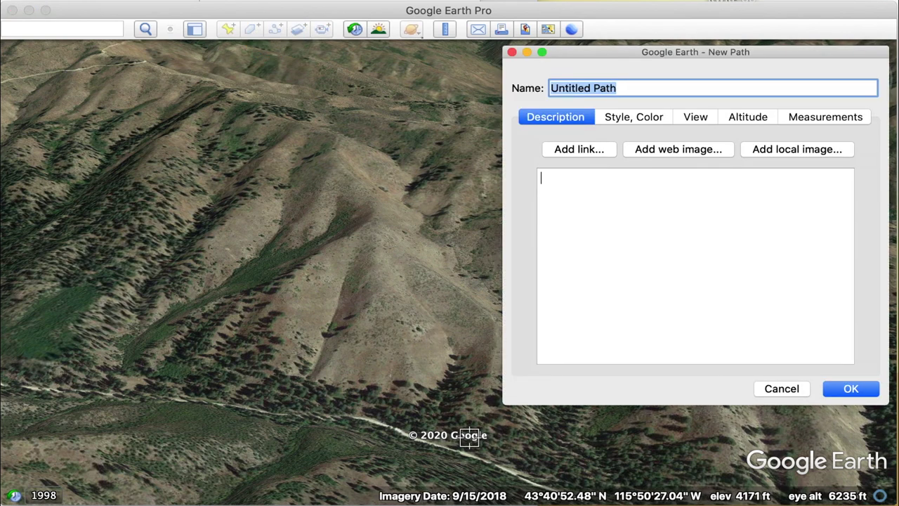
click(507, 464)
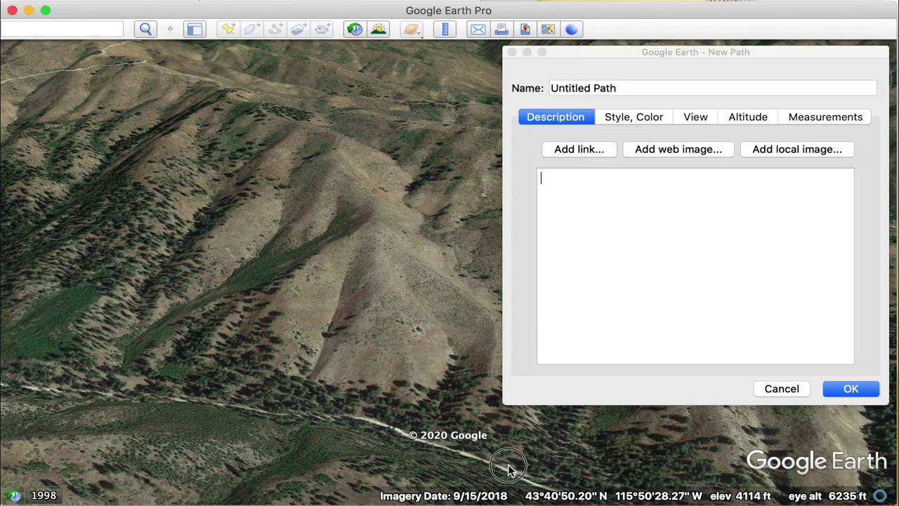
click(482, 378)
click(488, 316)
click(431, 273)
click(371, 230)
click(371, 192)
click(336, 154)
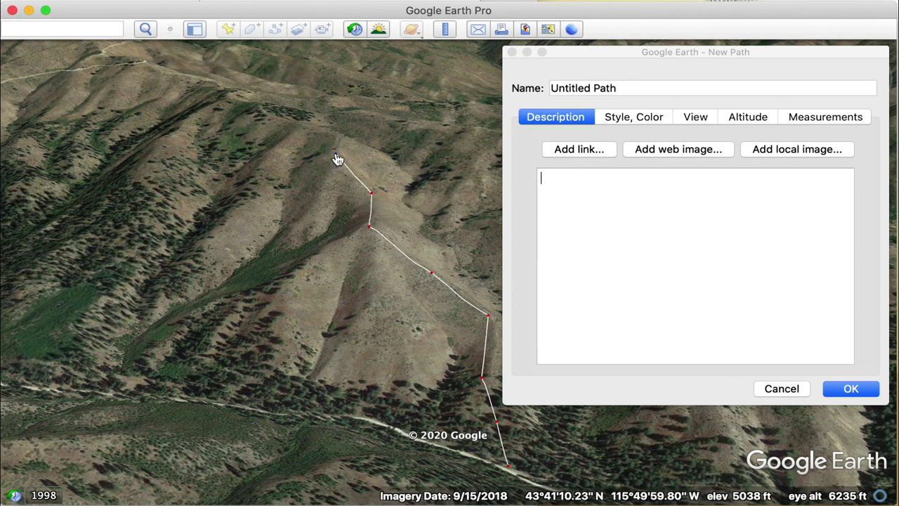
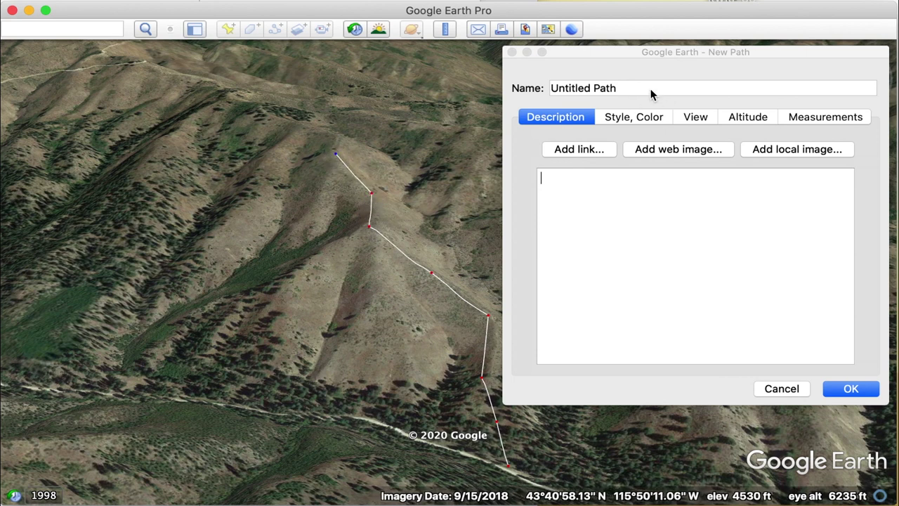
- Name the new path ex1 and save it
drag(646, 90, 518, 84)
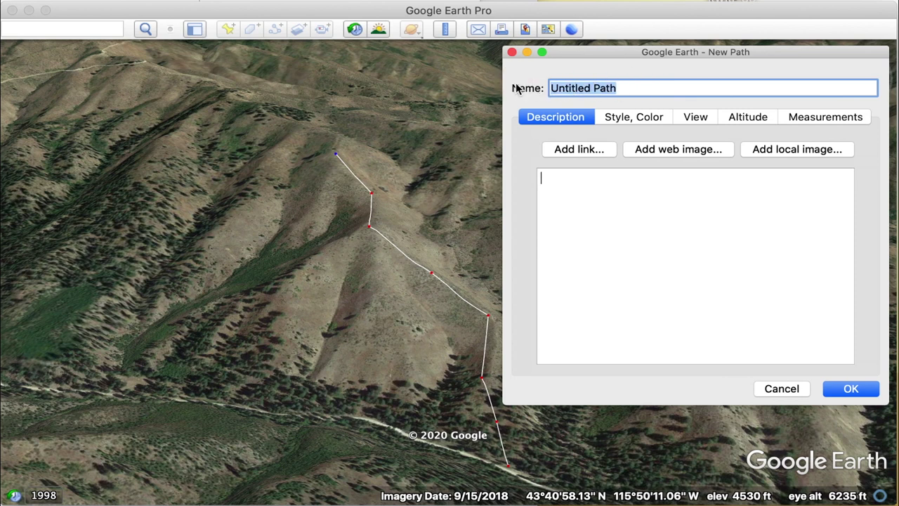
text(ex1)
key(Return)
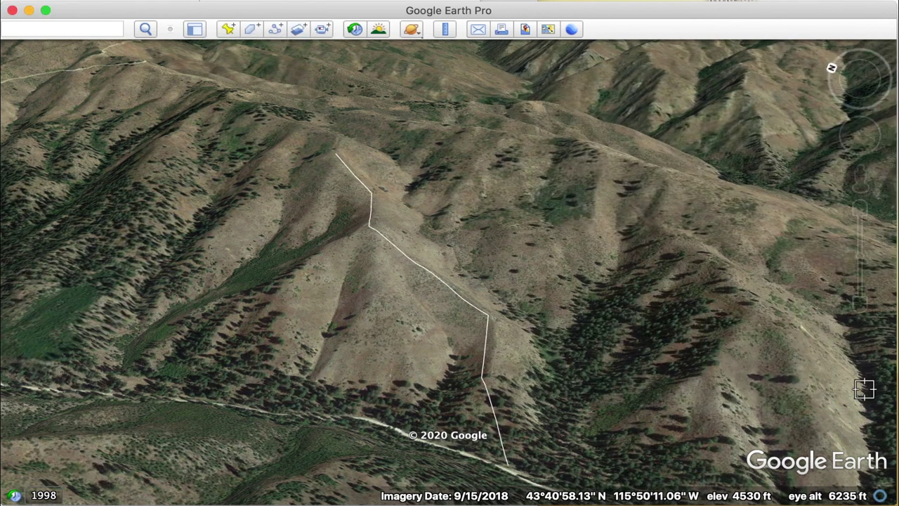
- Show the elevation profile of the ex1 path, examine its elevation, distance and slope, and close the profile
click(196, 29)
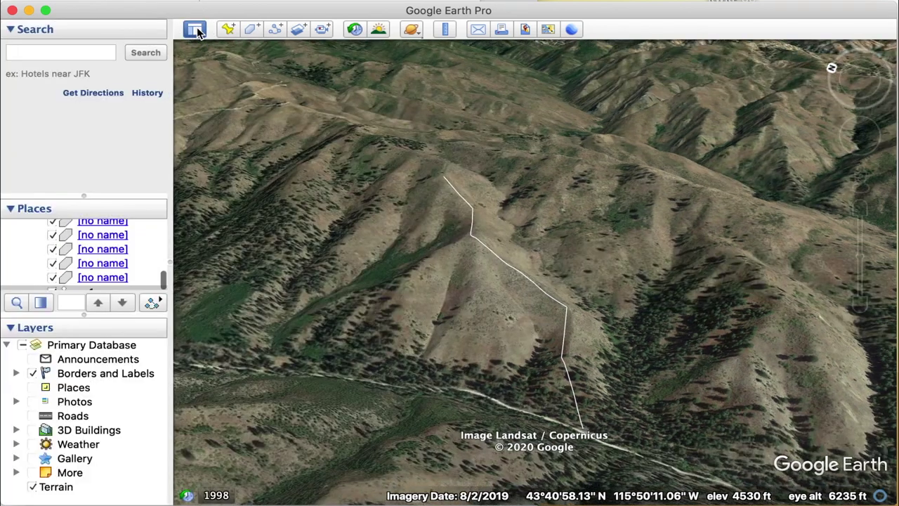
scroll(110, 261, down, 3)
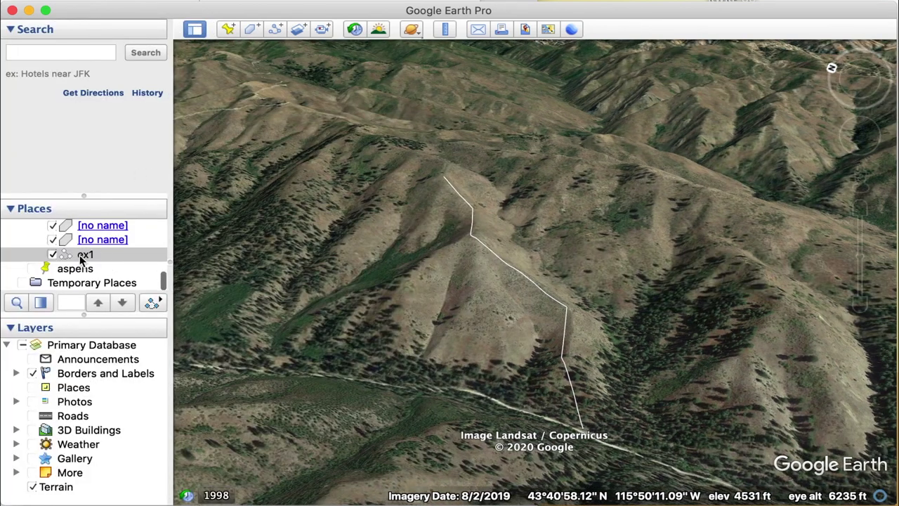
right_click(88, 257)
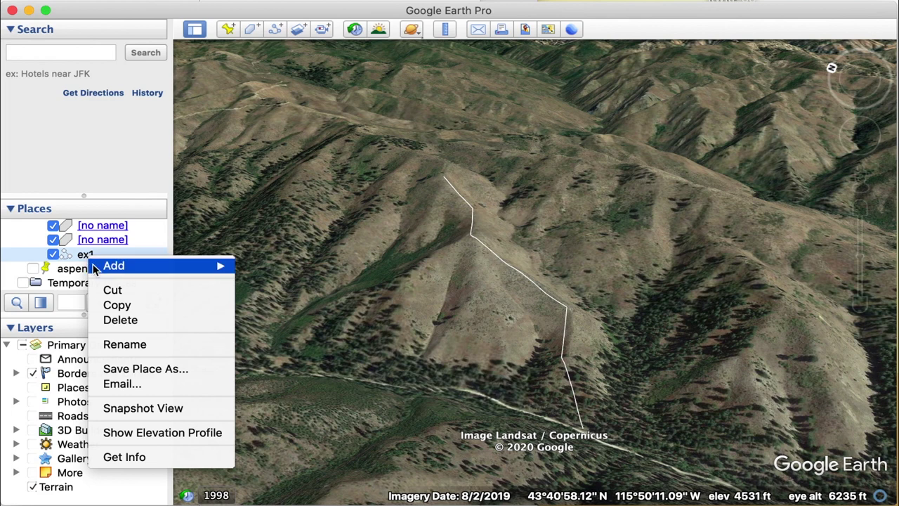
click(153, 432)
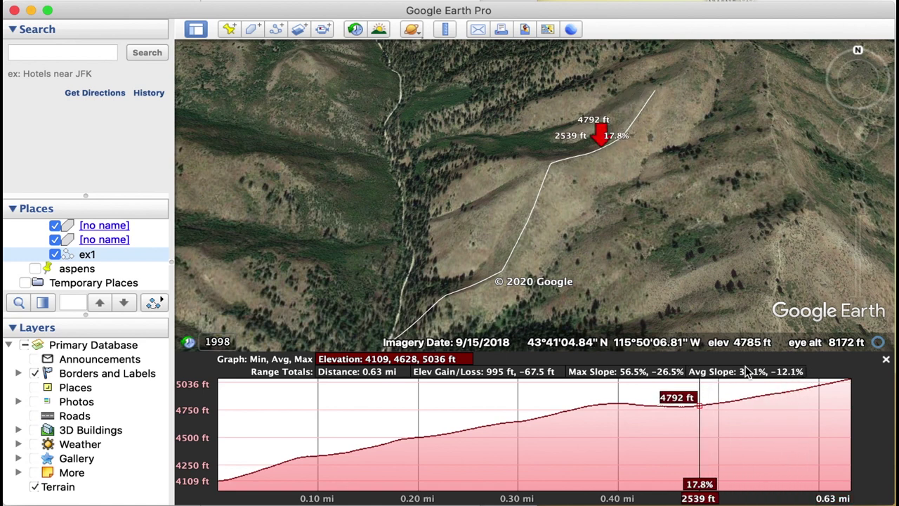
click(886, 359)
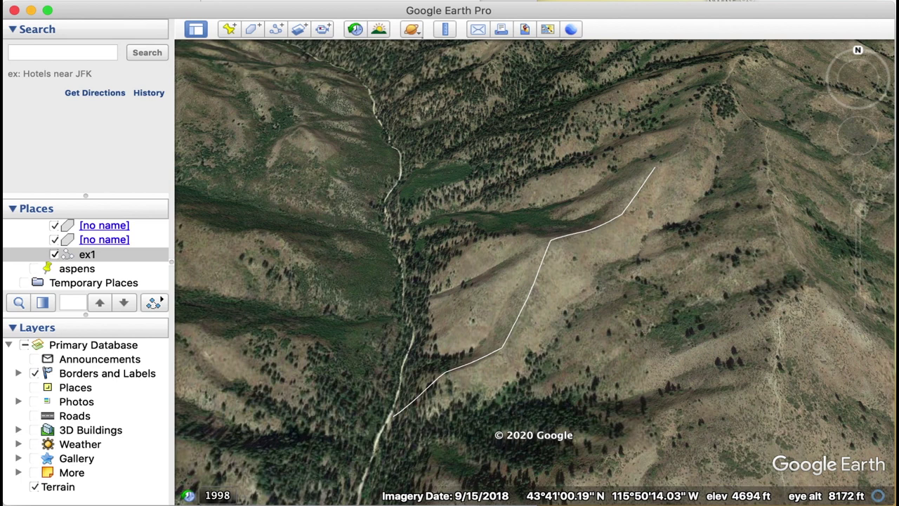
- Hide the sidebar and step through the historical imagery of the dirt road and ridge from 7/1/1998 to 5/9/2015 and beyond
key(super+alt+b)
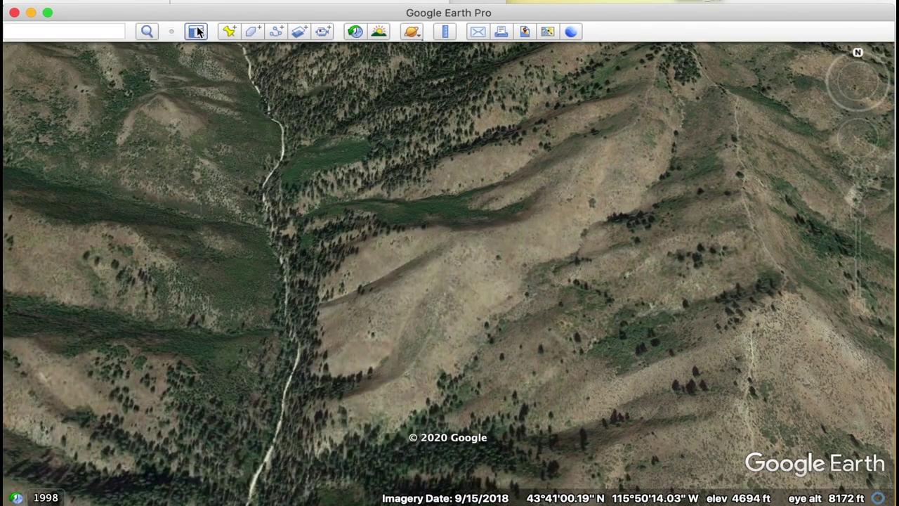
click(44, 497)
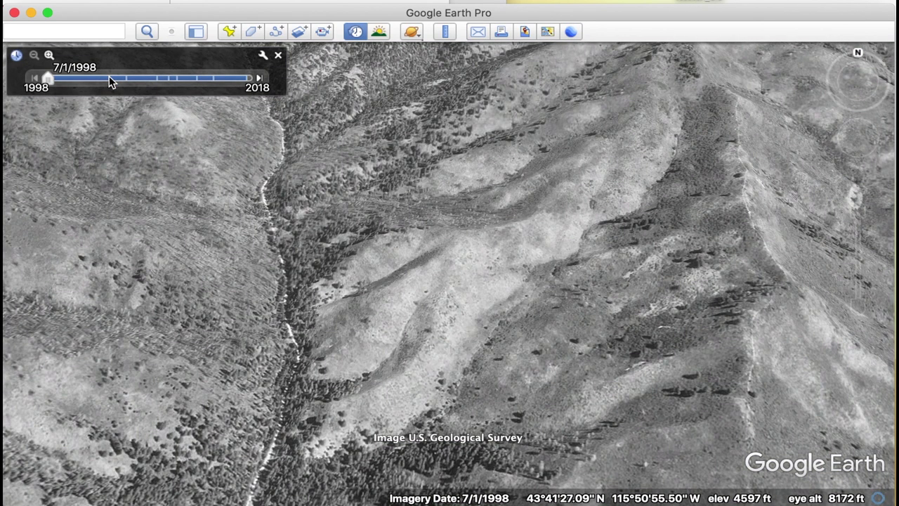
click(109, 78)
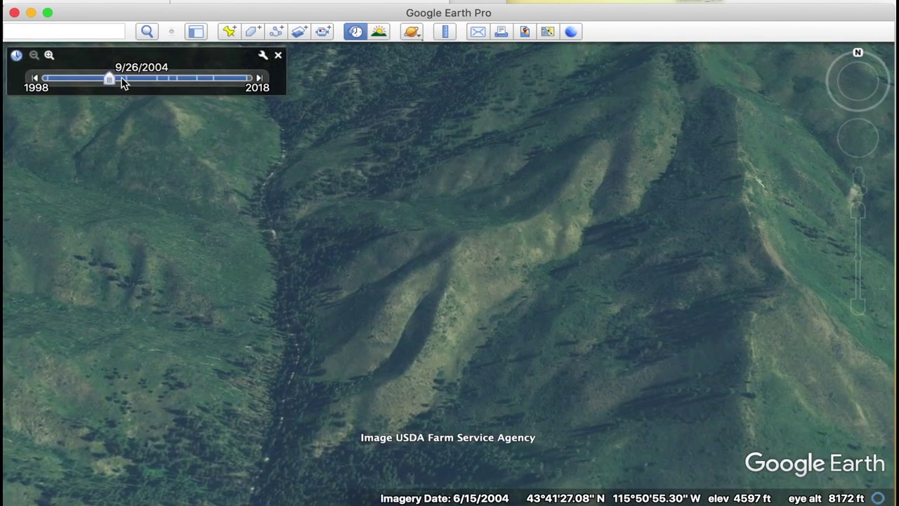
click(126, 79)
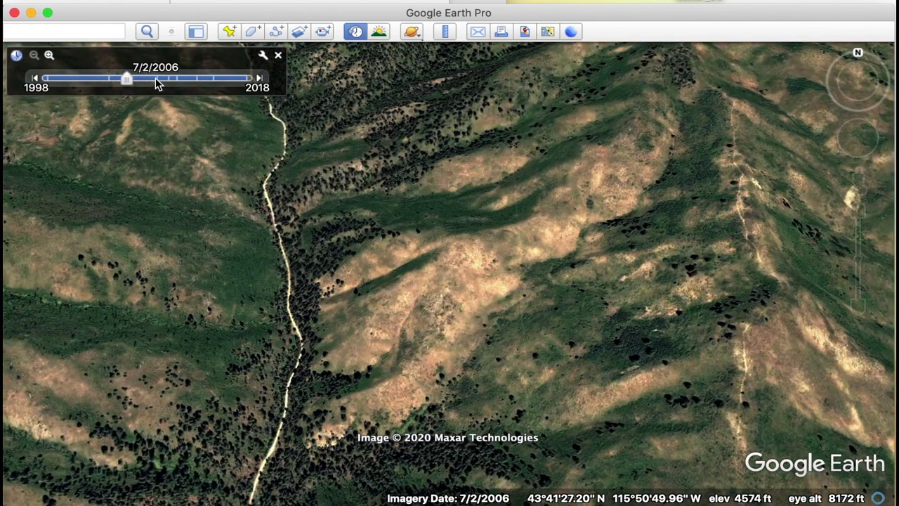
click(158, 79)
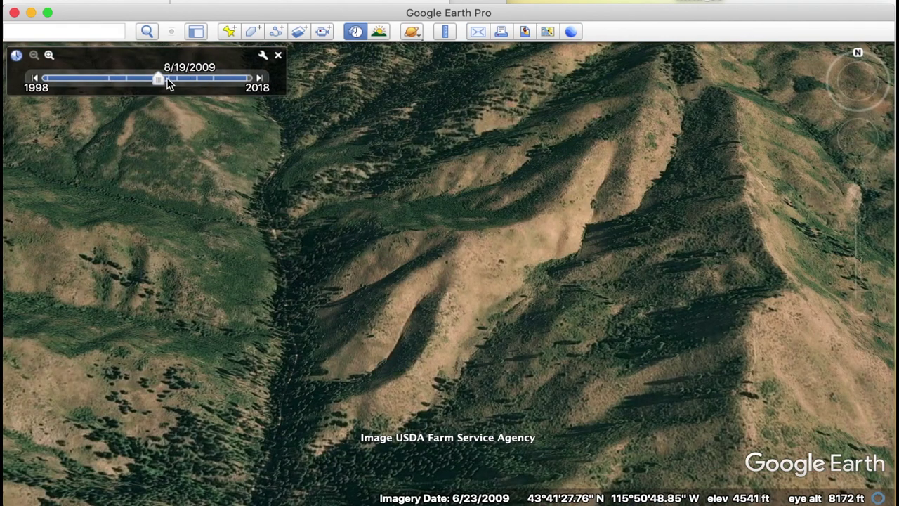
click(168, 80)
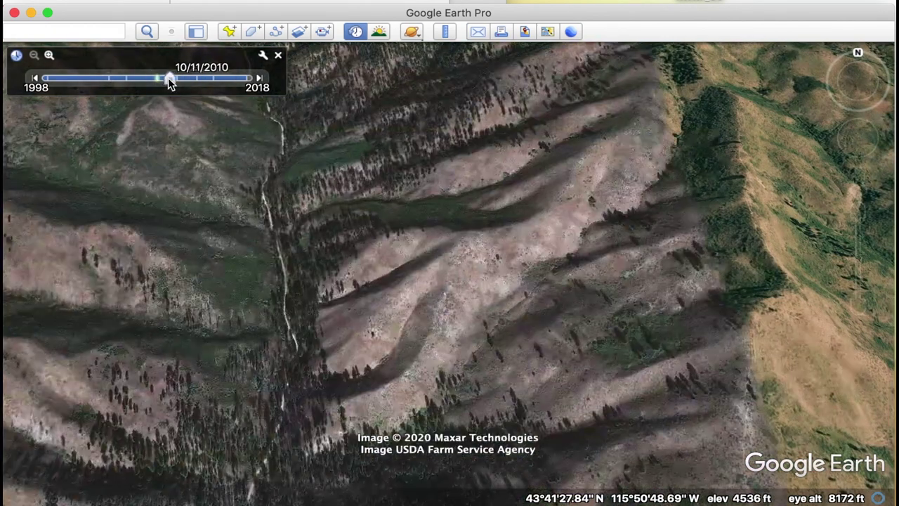
click(259, 78)
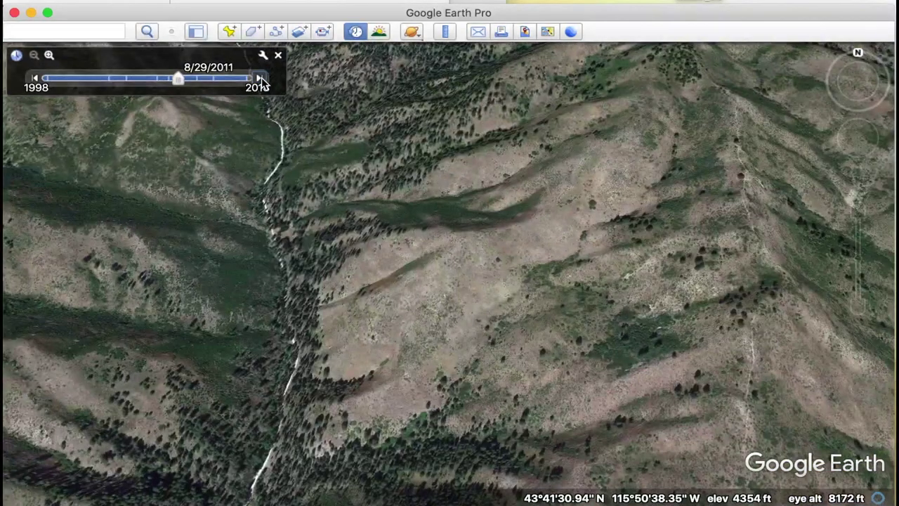
click(259, 79)
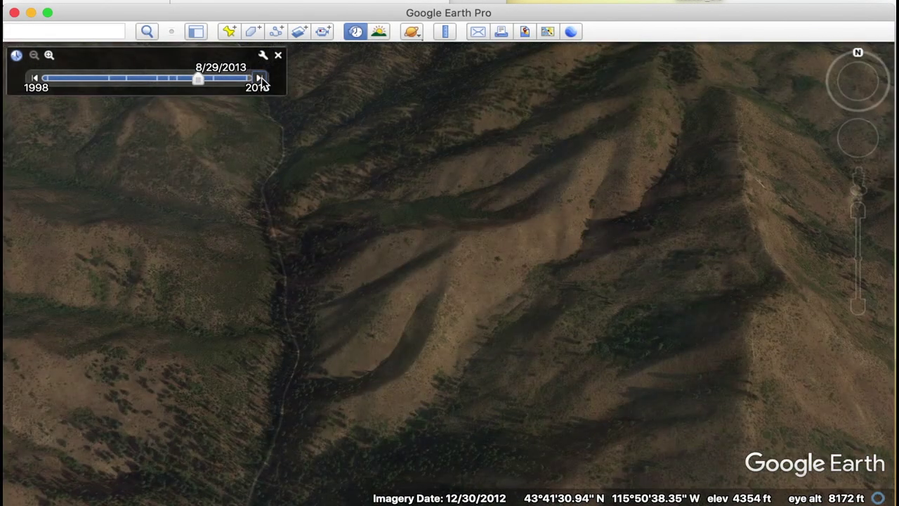
click(259, 78)
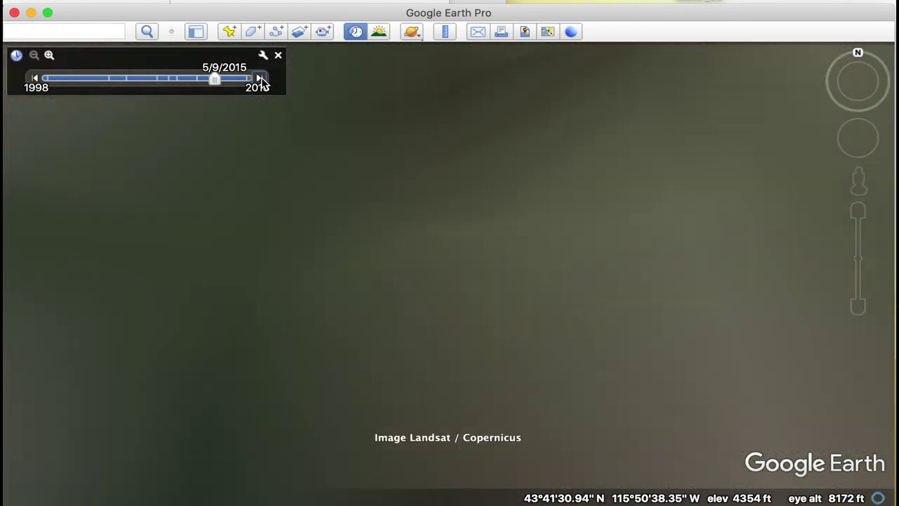
click(259, 79)
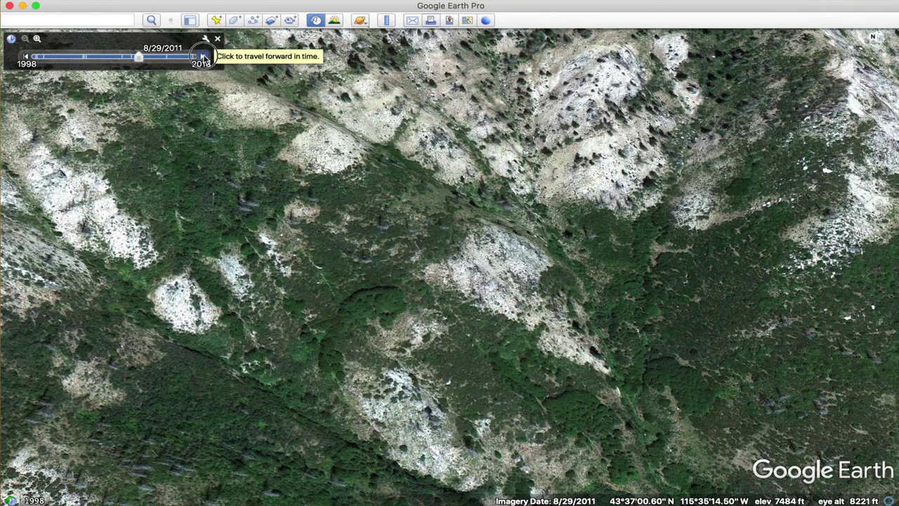
- Compare the 8/29/2011 and 5/9/2015 historical imagery of the brushy, rocky slope
click(203, 57)
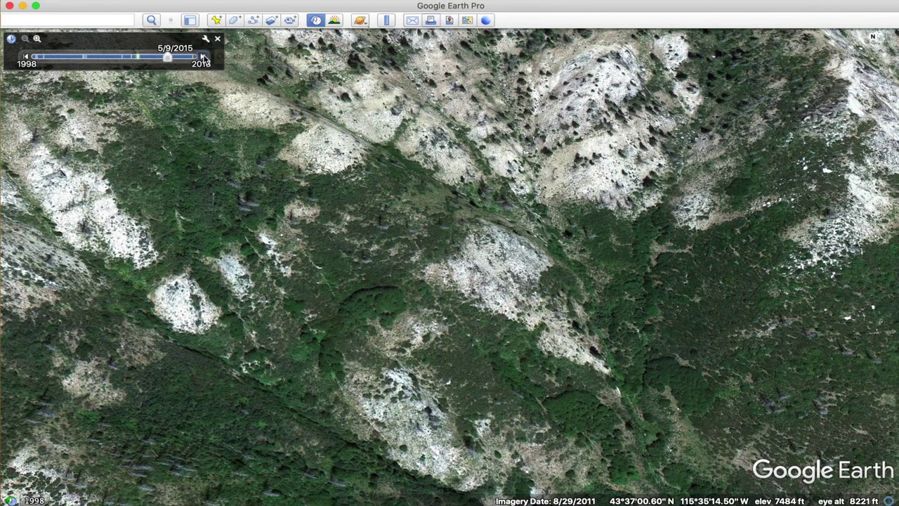
click(26, 58)
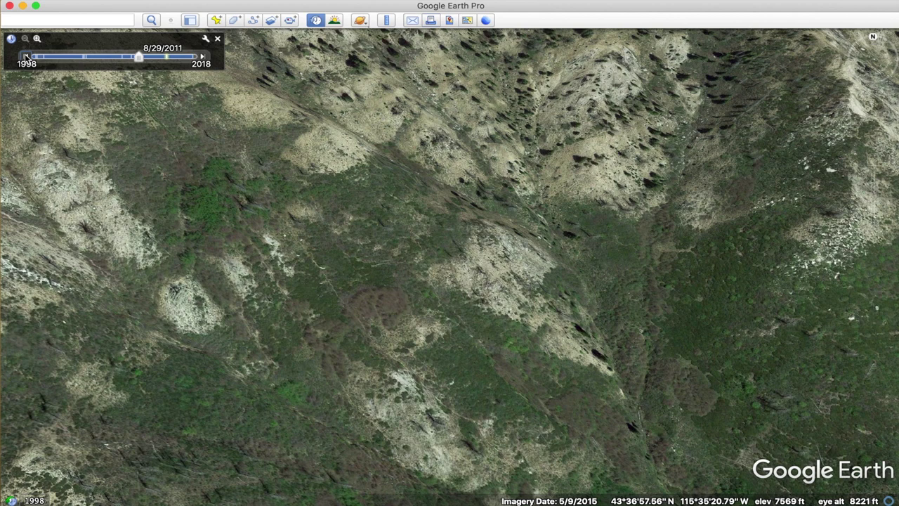
click(26, 58)
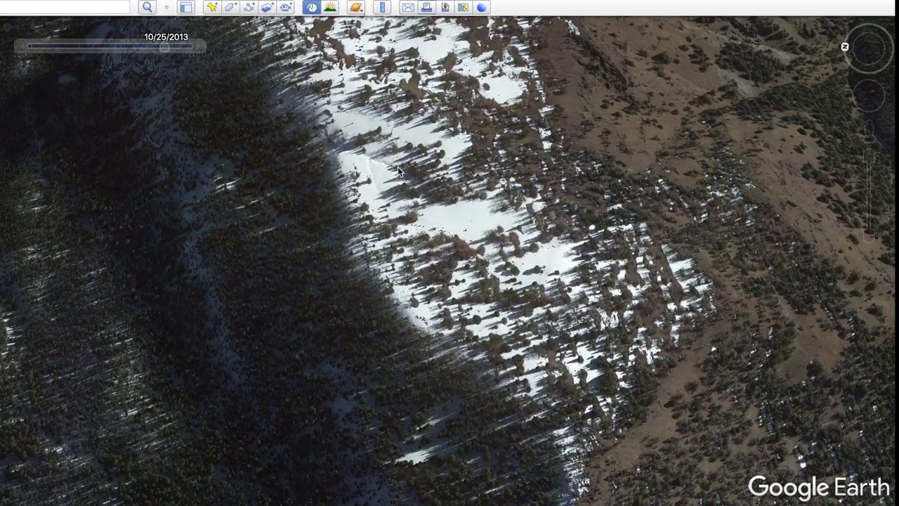
- Zoom in on the snow-covered openings in the 10/25/2013 imagery and inspect the snow for tracks
double_click(437, 211)
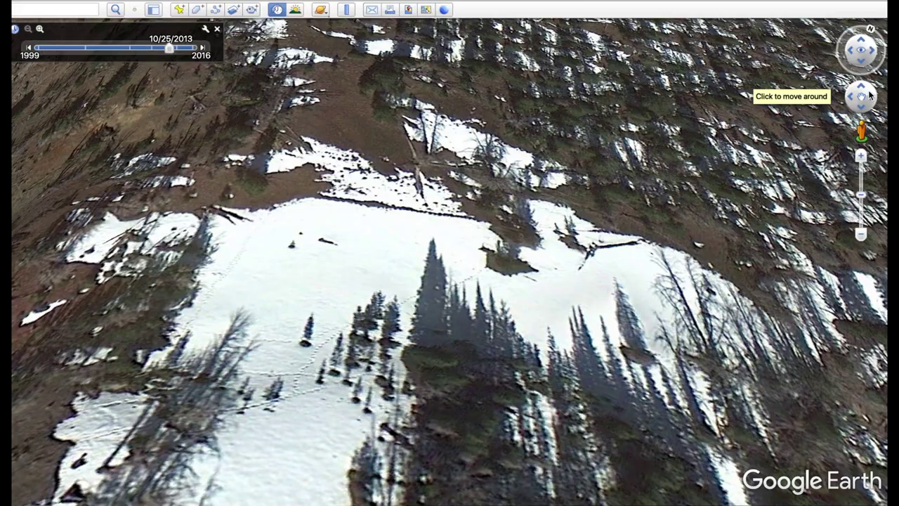
drag(868, 96, 855, 103)
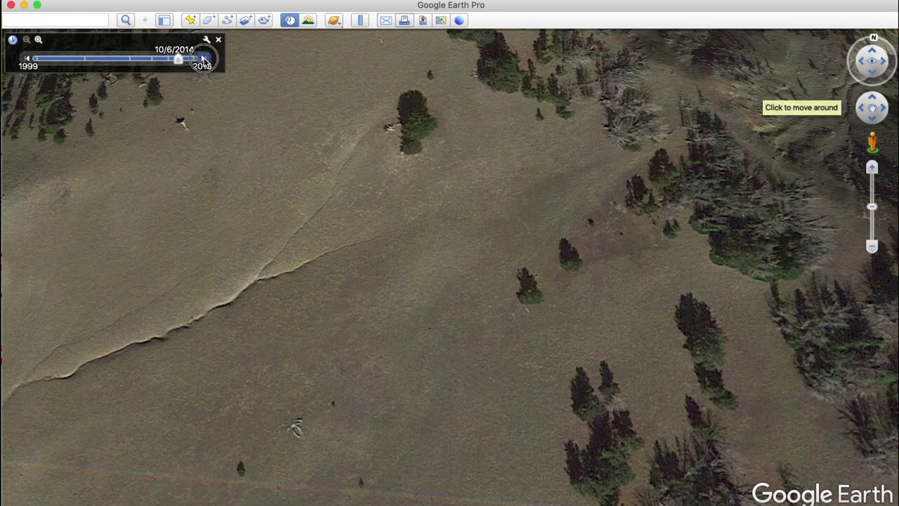
- Compare the 10/6/2014 and 7/18/2016 imagery of the open grassy slope, and zoom in near the scattered trees to look for animals
click(204, 57)
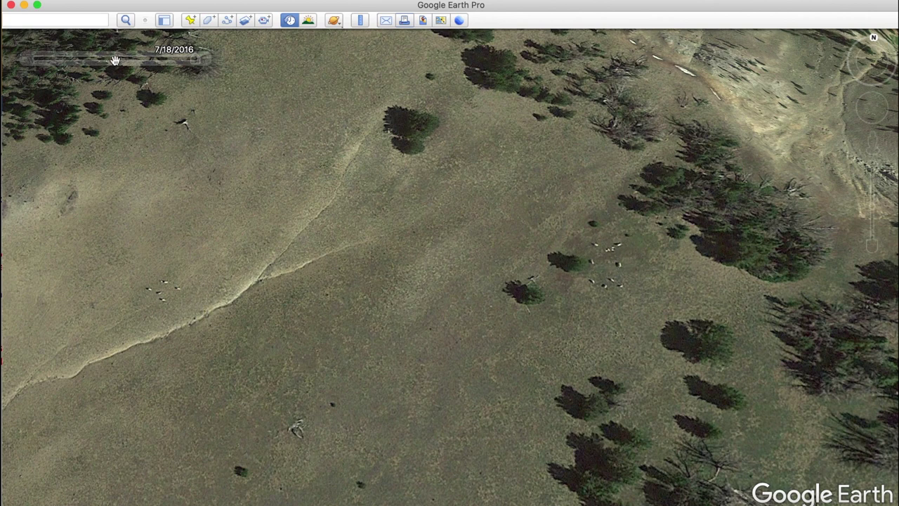
click(26, 58)
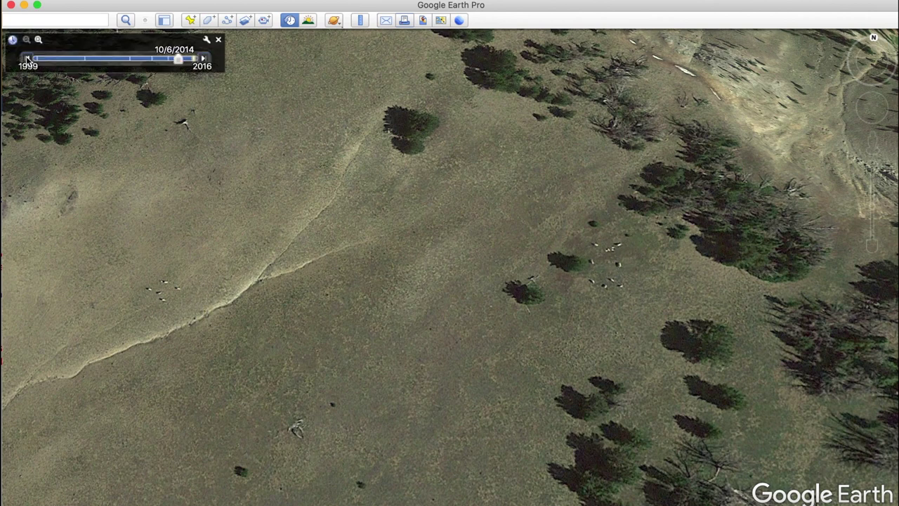
click(203, 55)
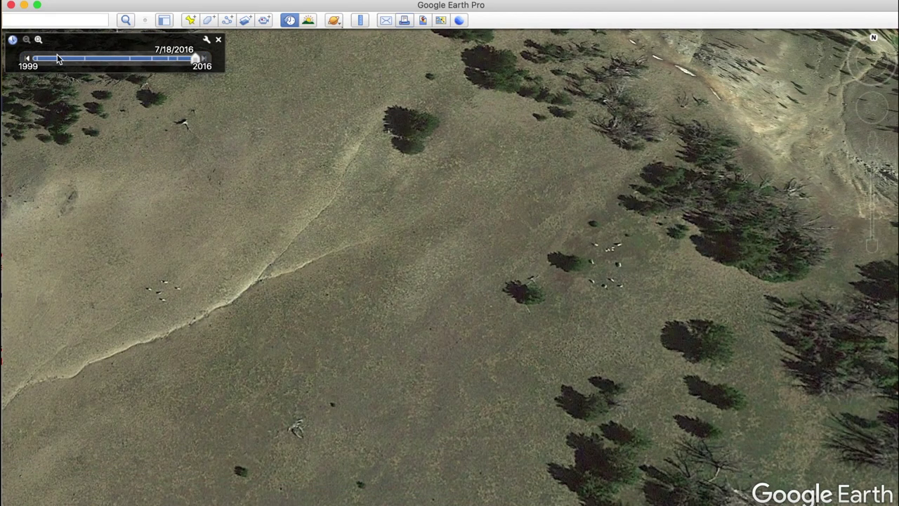
click(26, 59)
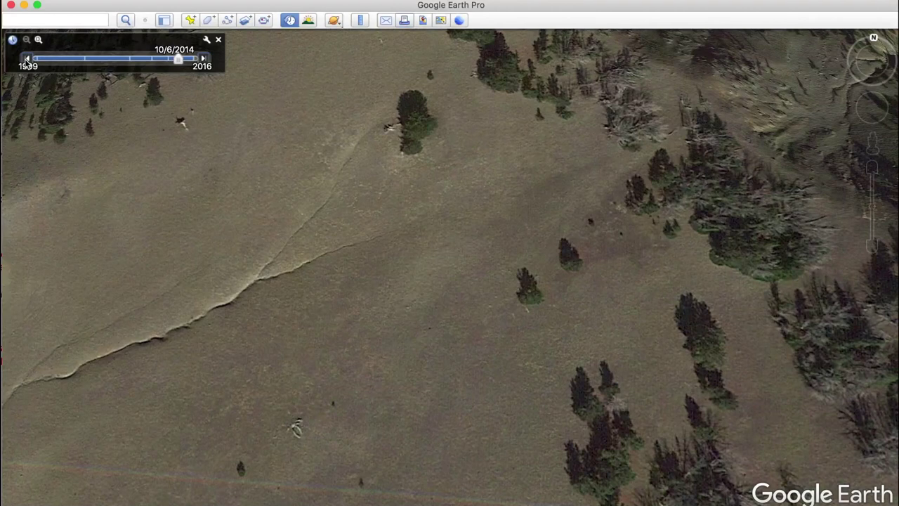
click(201, 57)
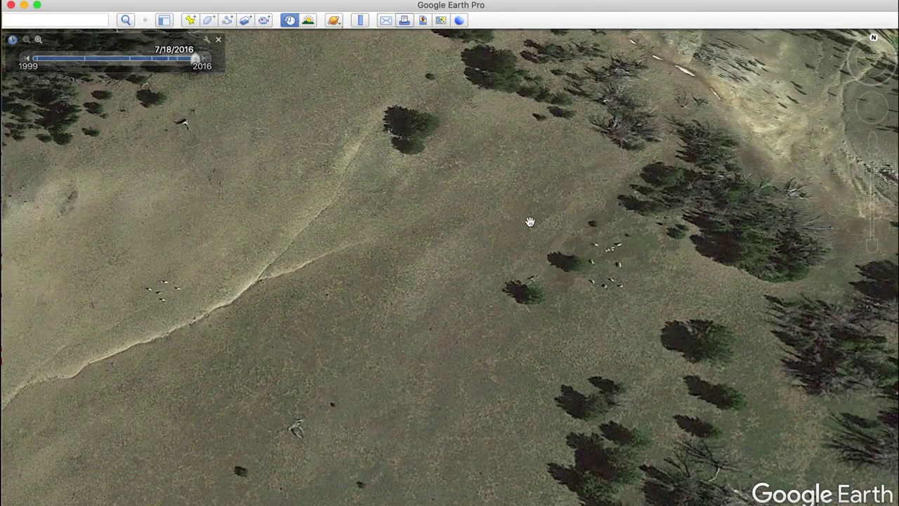
double_click(642, 281)
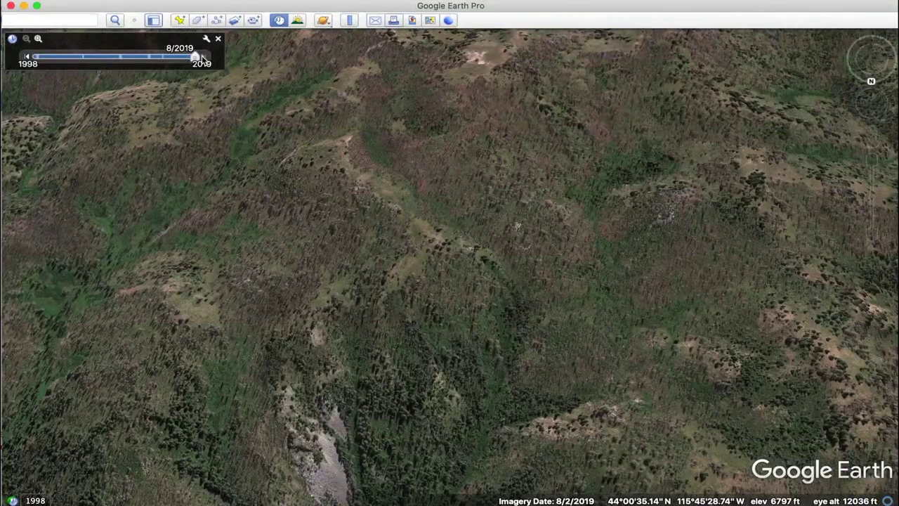
- Compare the 6/2015 and 8/2019 imagery of the forested mountainside, and inspect the 2019 trees on the slope close up
click(163, 58)
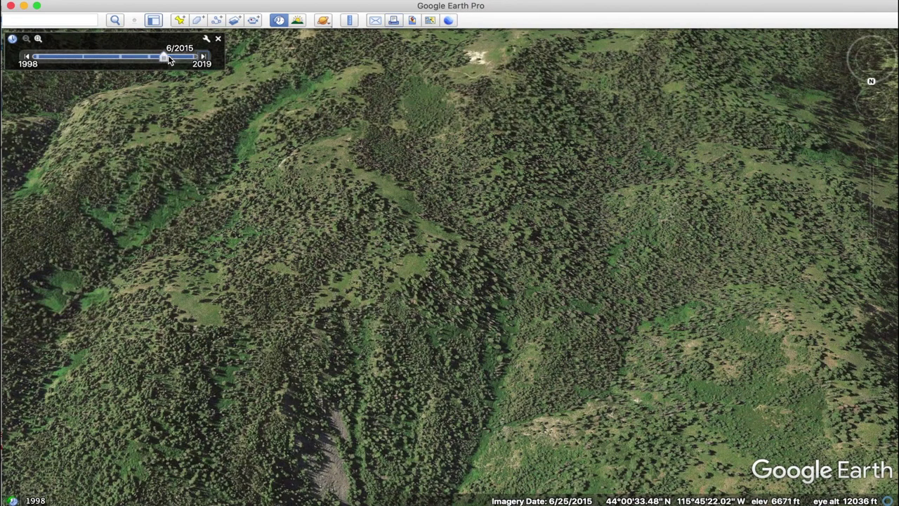
click(203, 58)
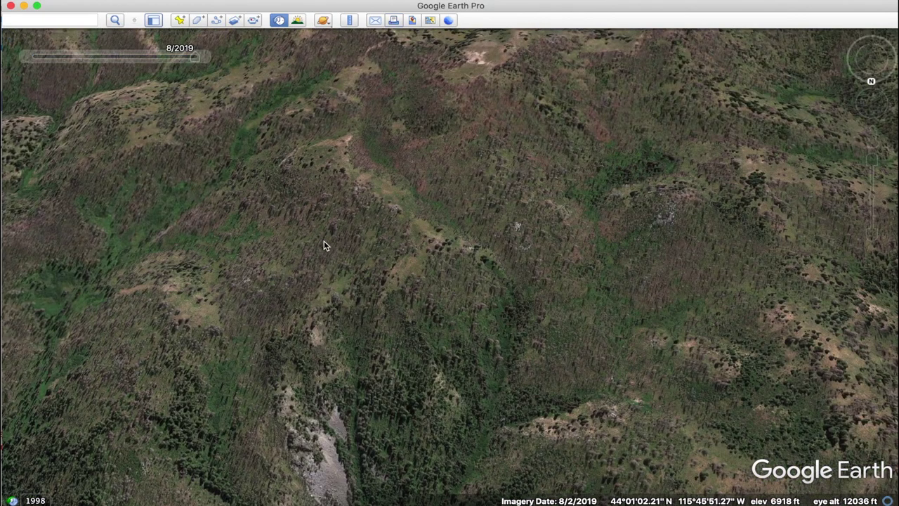
scroll(324, 240, up, 3)
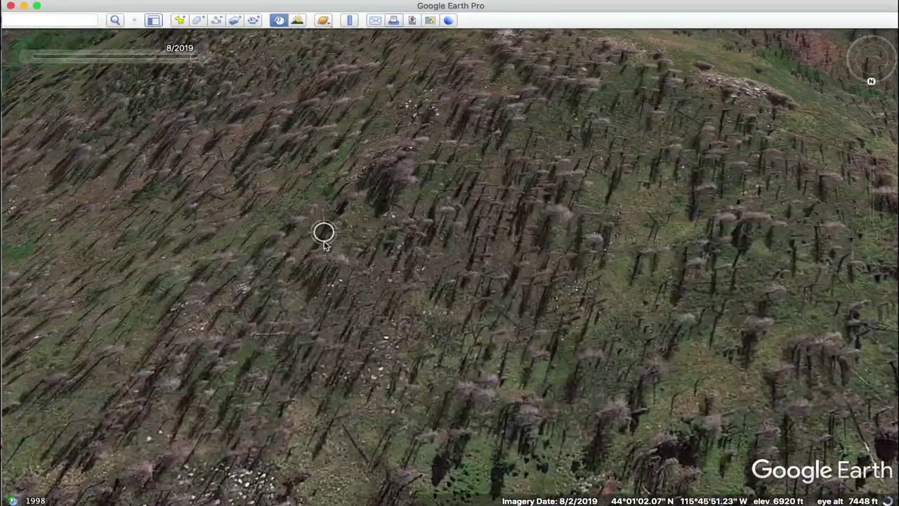
scroll(325, 245, up, 1)
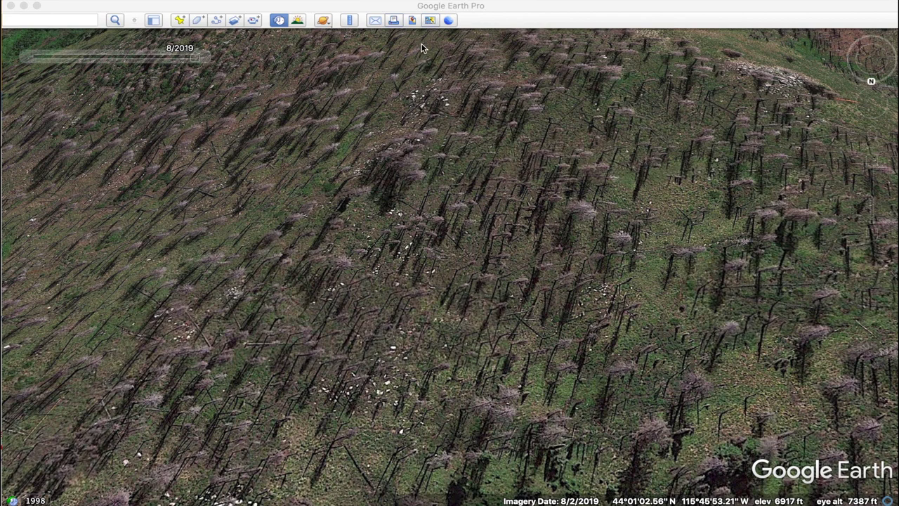
- Open the current location in Google Maps, switch from satellite to the map view, and turn on Terrain
click(430, 21)
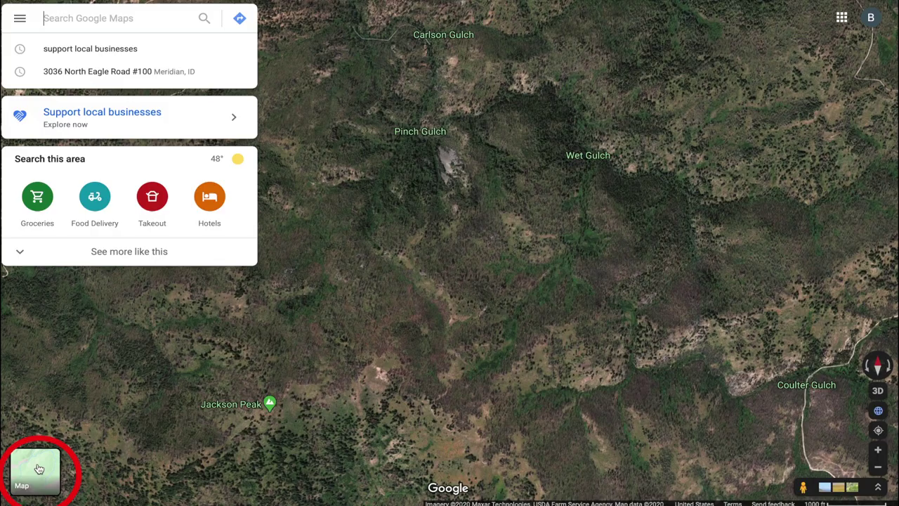
click(39, 467)
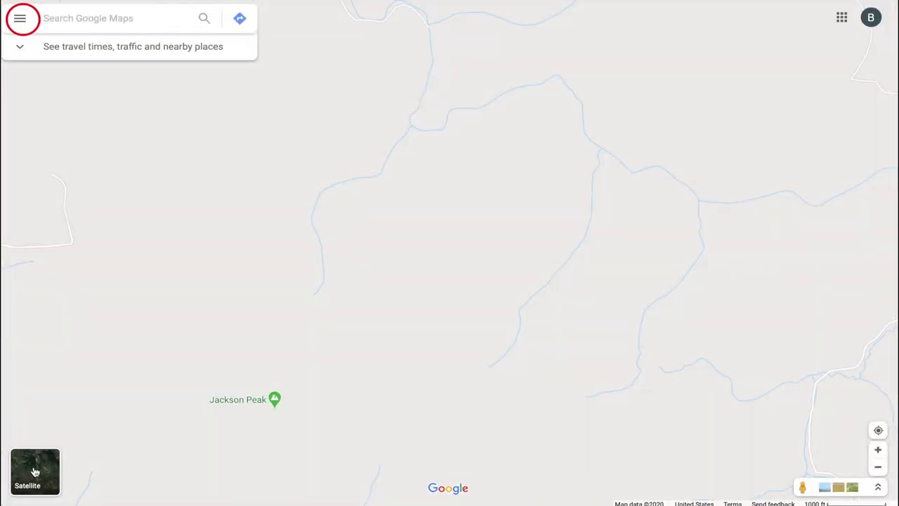
click(19, 18)
click(64, 94)
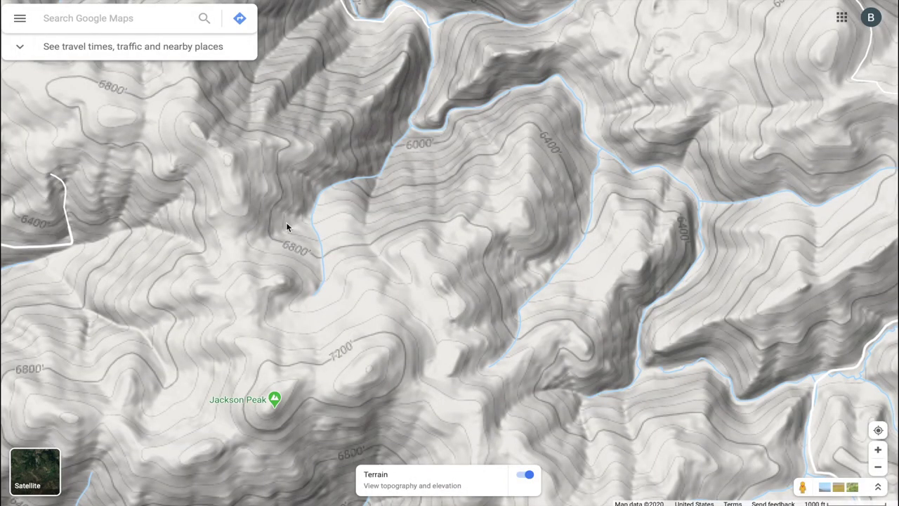
- Examine the contour lines, creeks and roads from Grimes Creek and Carlson Gulch past Whitecap Creek to the ridges northeast of road 397
drag(555, 149, 468, 243)
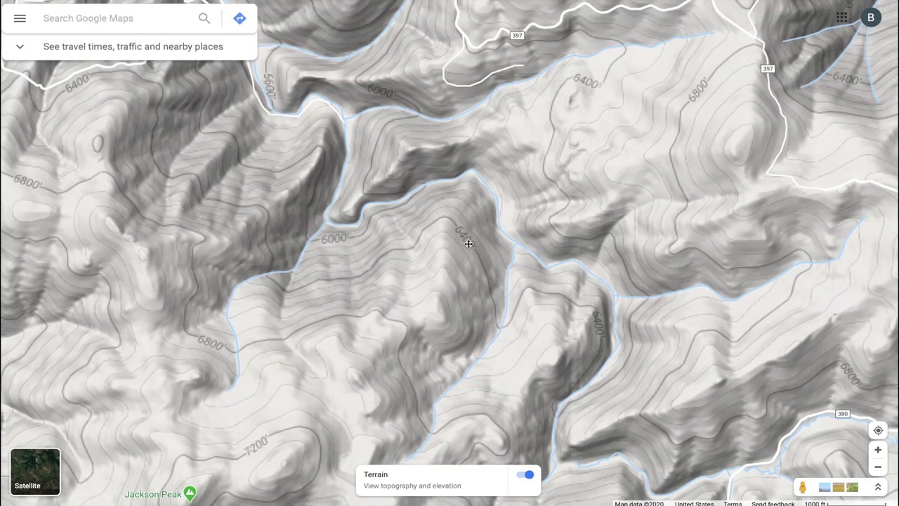
drag(552, 150, 528, 209)
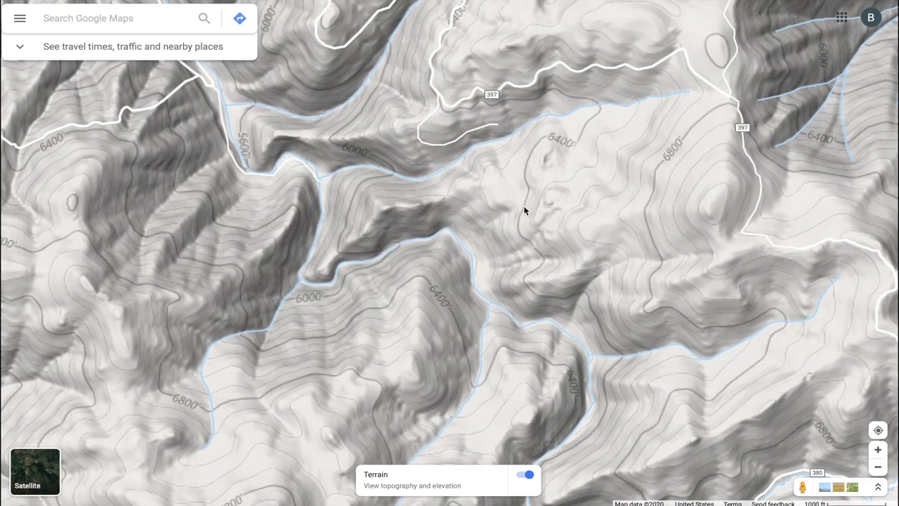
scroll(361, 246, up, 2)
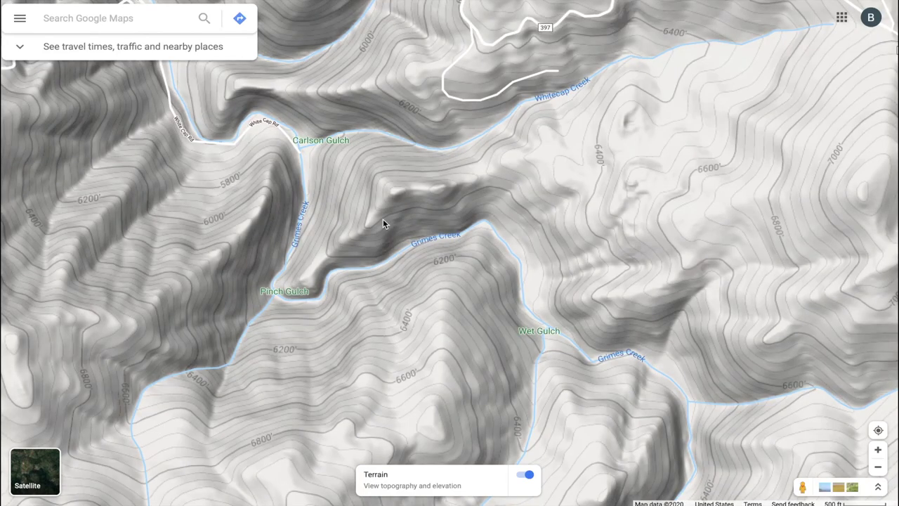
drag(224, 169, 247, 257)
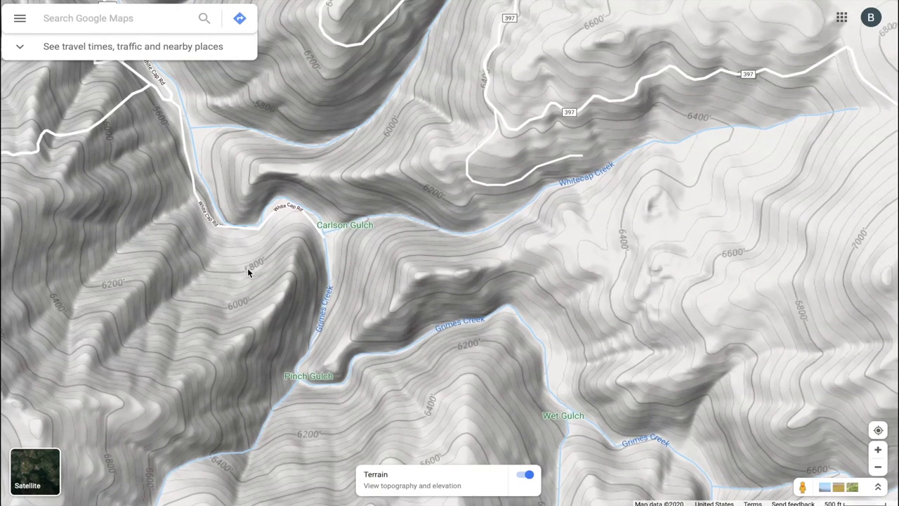
drag(431, 93, 428, 249)
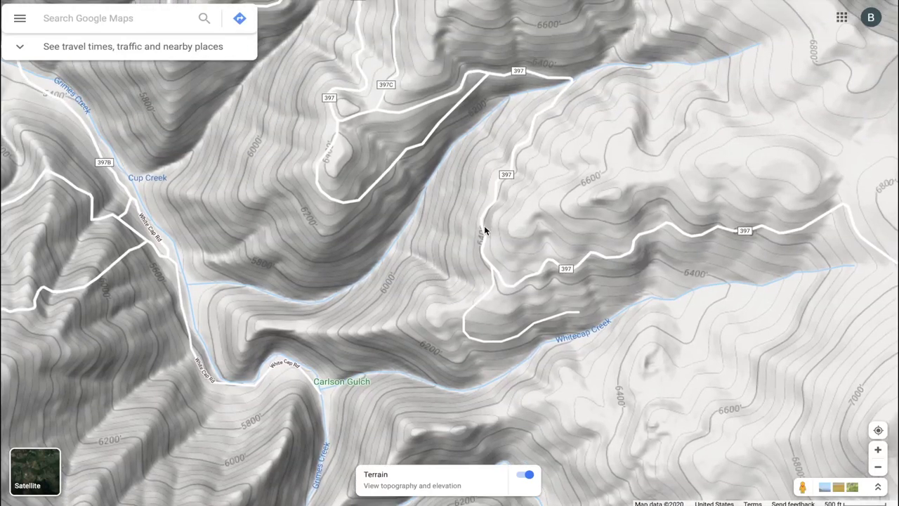
drag(595, 110, 580, 221)
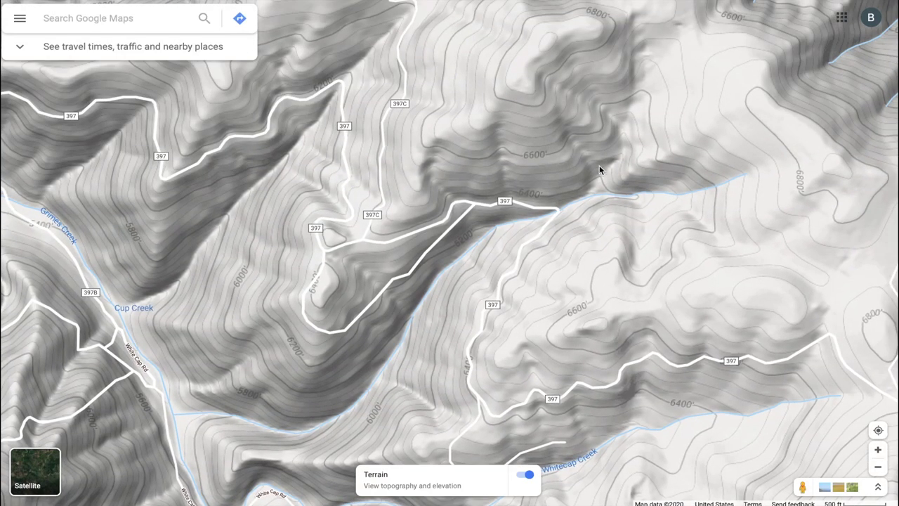
scroll(599, 166, down, 2)
drag(791, 115, 504, 144)
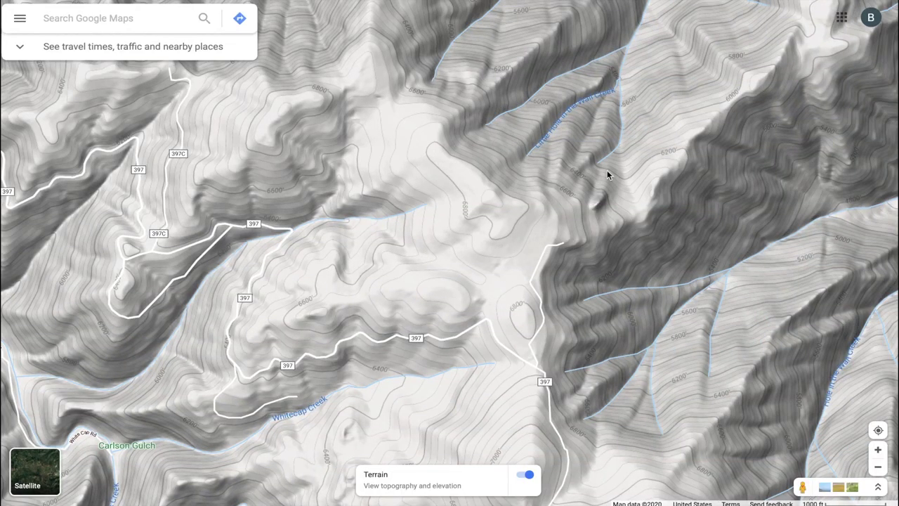
- Examine the terrain contours northeast of road 397, and compare satellite imagery with contours around Dry Creek
drag(643, 147, 475, 248)
drag(675, 85, 541, 231)
drag(606, 96, 847, 70)
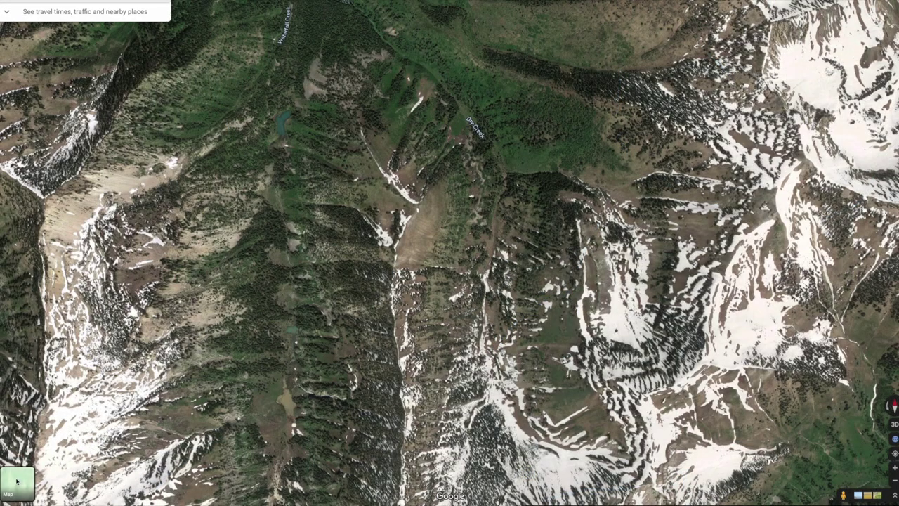
click(16, 480)
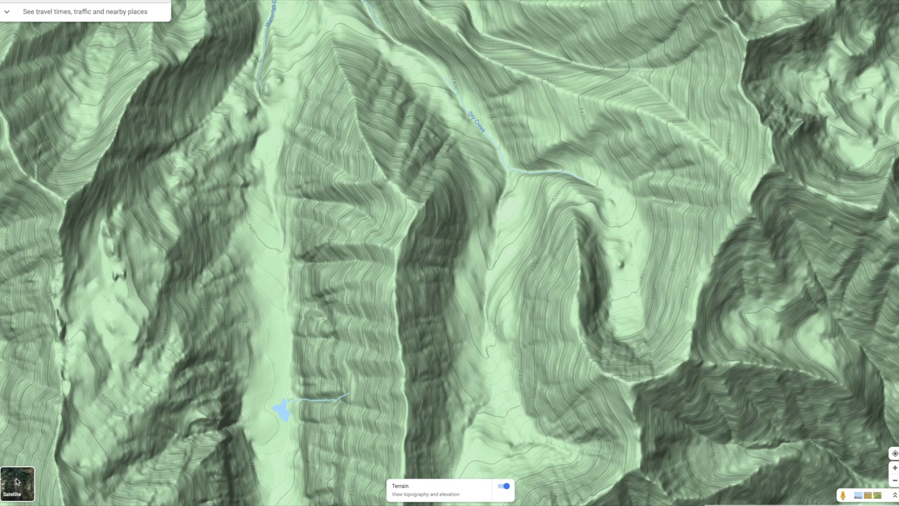
click(16, 480)
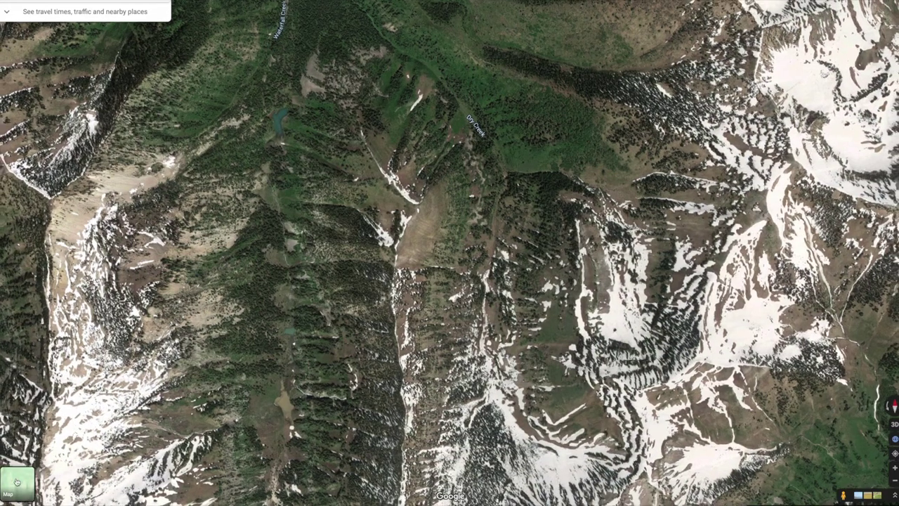
click(16, 480)
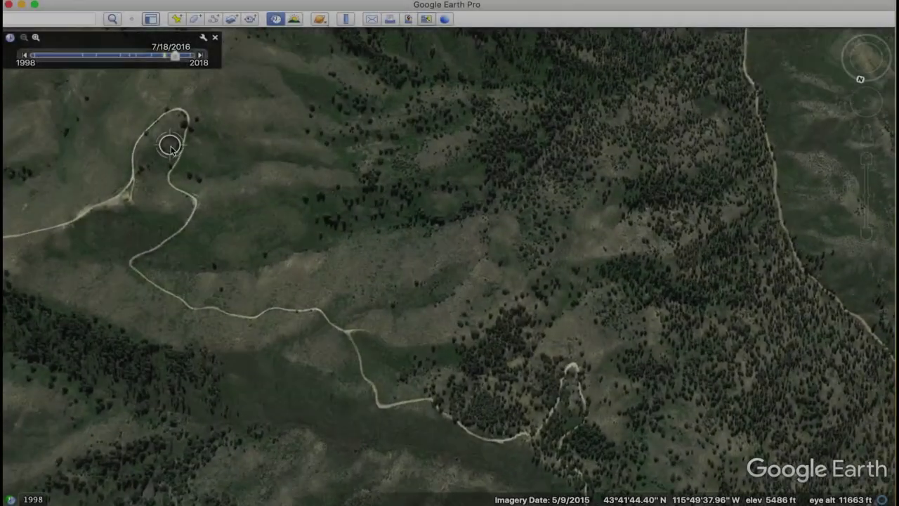
- Switch to Google Earth Pro and inspect the trail climbing the open ridge beyond the road loop in the 7/18/2016 imagery
scroll(171, 144, up, 5)
drag(171, 150, 239, 457)
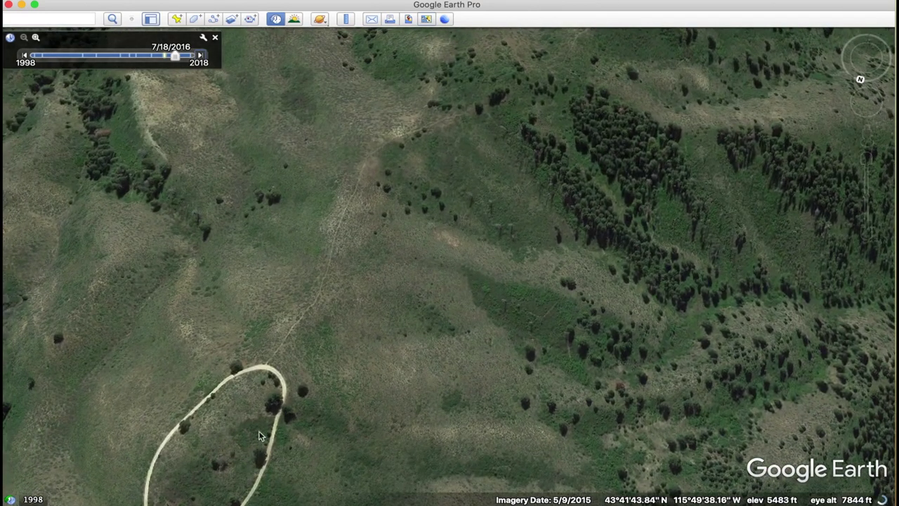
scroll(275, 383, up, 2)
scroll(273, 368, up, 2)
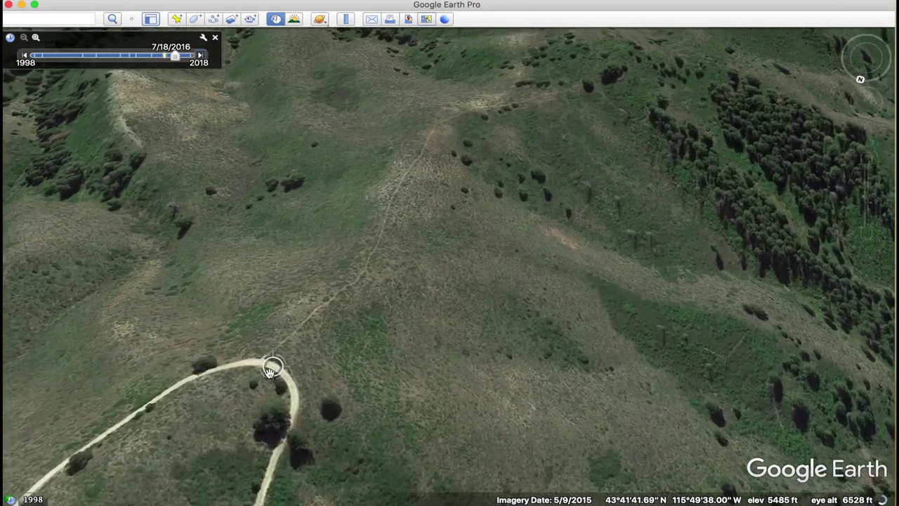
drag(278, 344, 280, 457)
scroll(279, 442, up, 2)
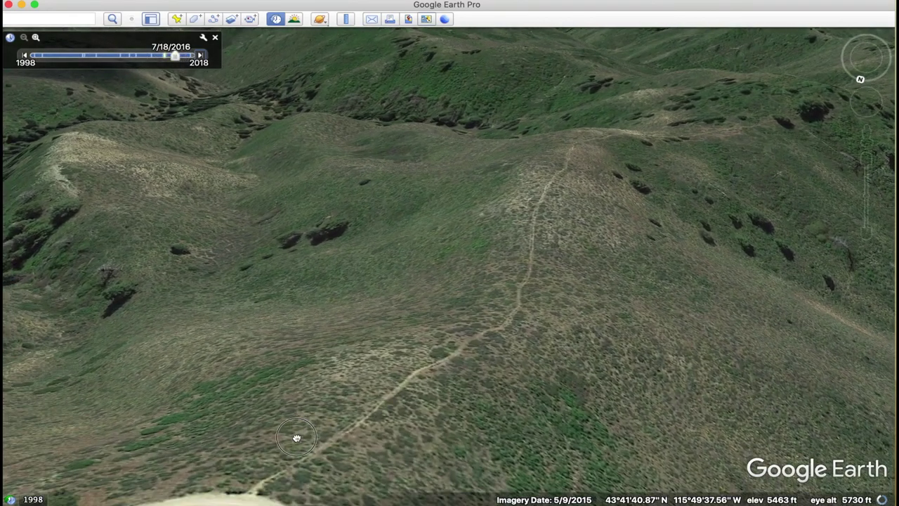
- Look around from the bare ridge at ground level, surveying the timbered slope and the distant hills
click(868, 47)
mouse_move(868, 48)
mouse_down()
mouse_move(882, 64)
mouse_move(866, 55)
mouse_up()
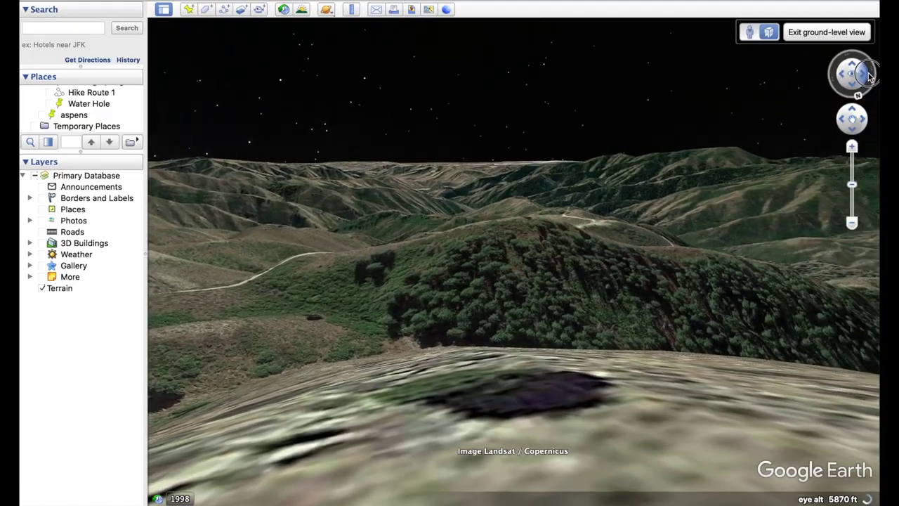
drag(870, 76, 868, 72)
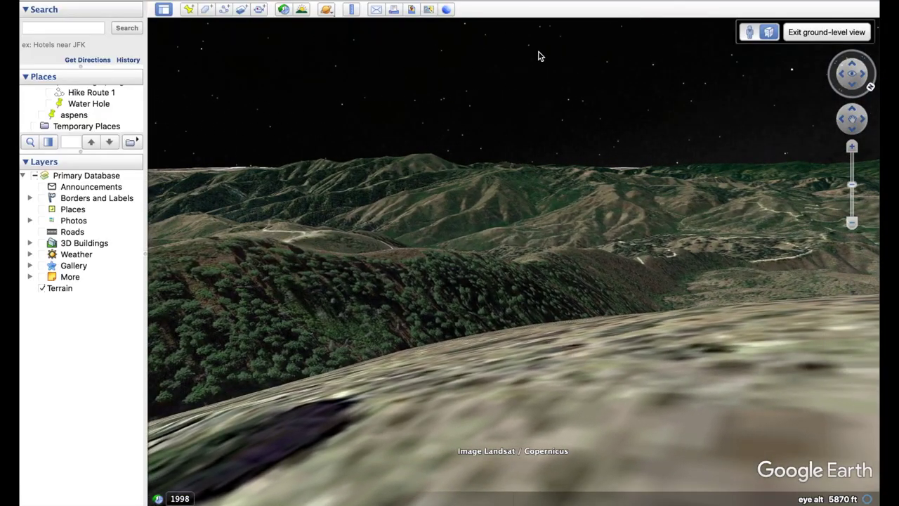
- Add a placemark named "Glassing Vantage 1" on the bare foreground ridge, at about 43°42'8.5"N, 115°49'20.8"W
click(189, 10)
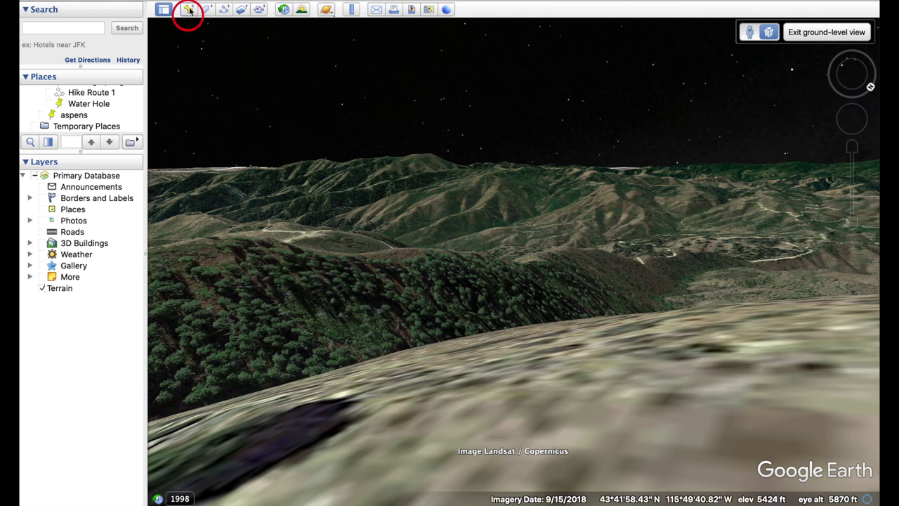
click(528, 257)
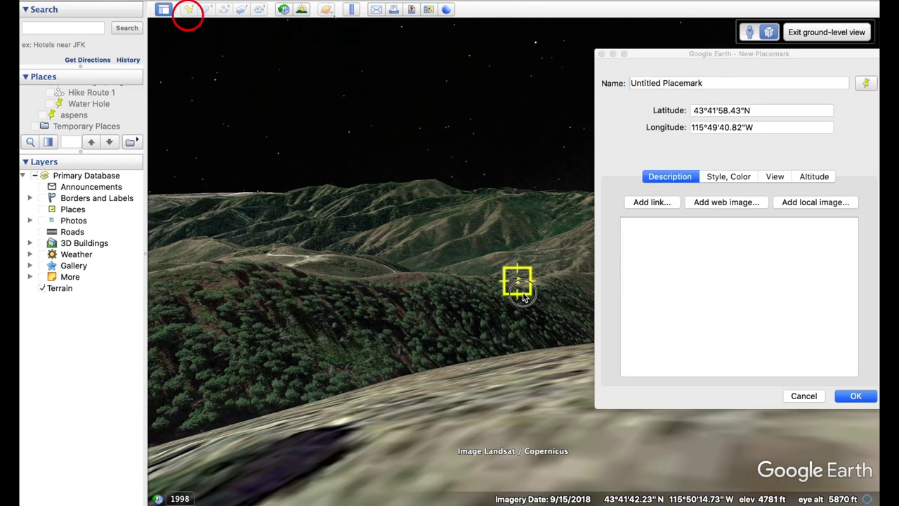
drag(512, 269, 512, 435)
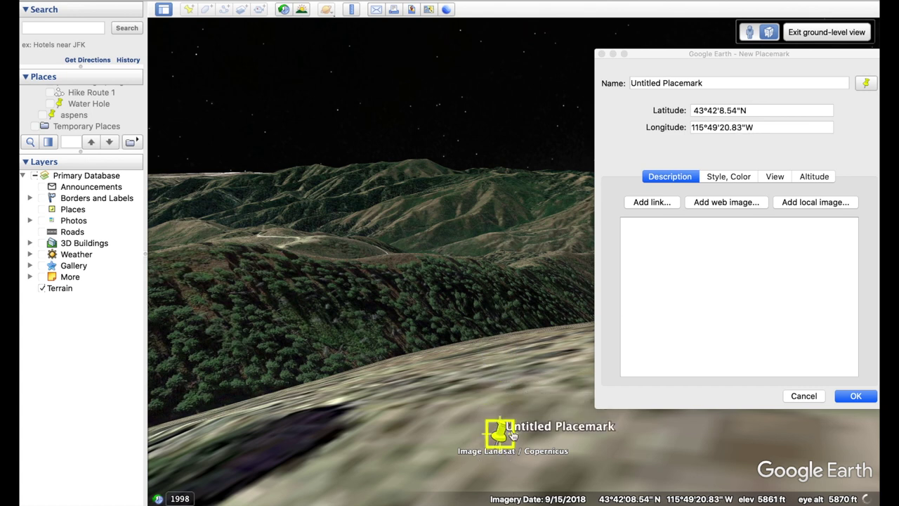
click(717, 82)
text(G)
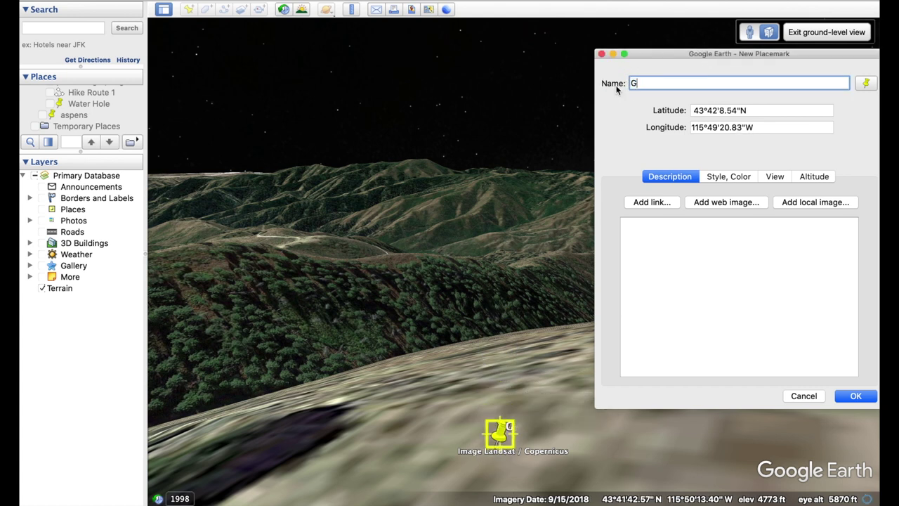
text(lassing )
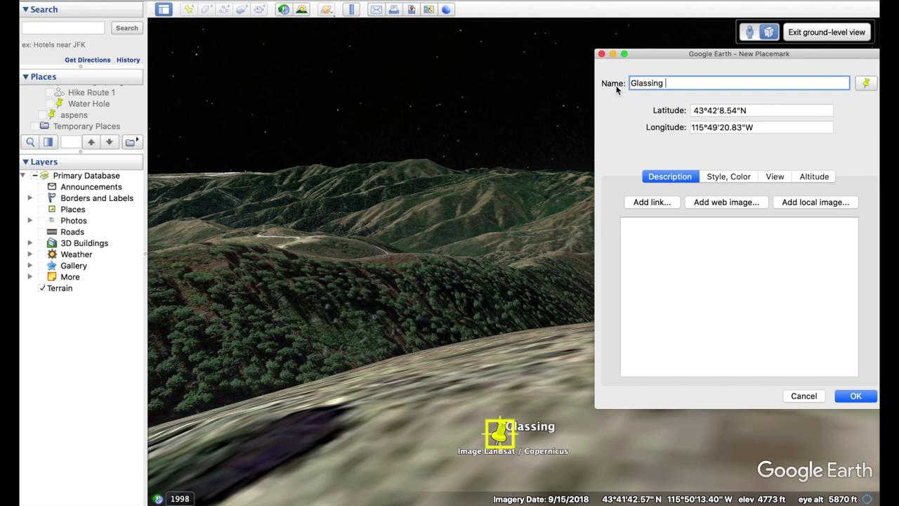
text(Vantage)
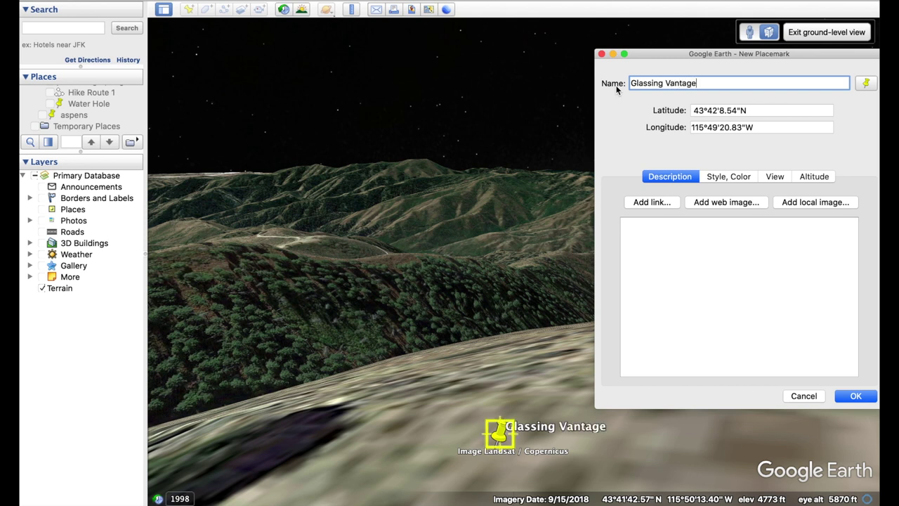
text( 1)
click(852, 395)
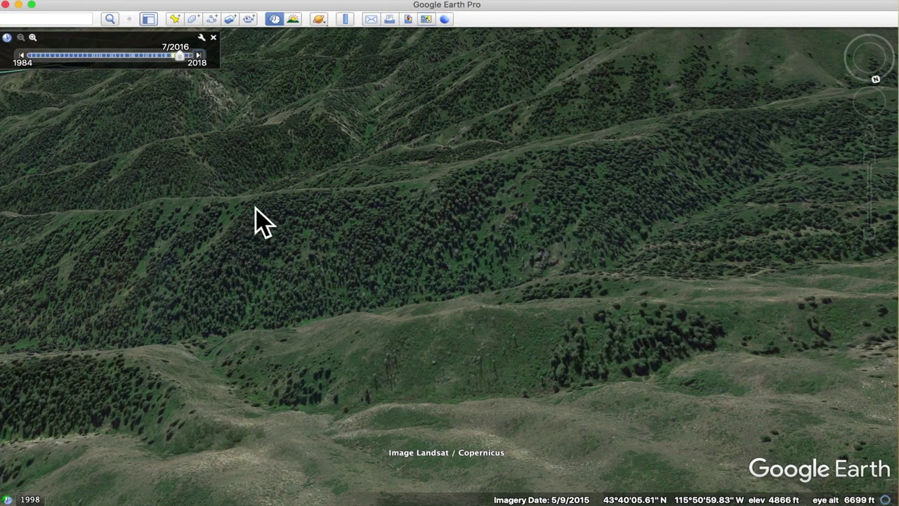
- Examine the timbered slope below the ridgeline, and the saddle with fallen trees beside the rock outcrop, close up
scroll(304, 197, up, 3)
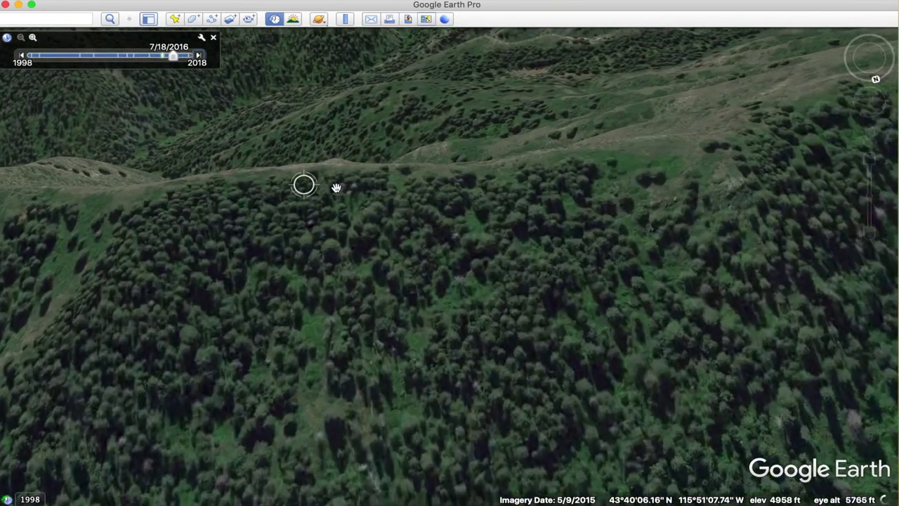
scroll(337, 191, up, 2)
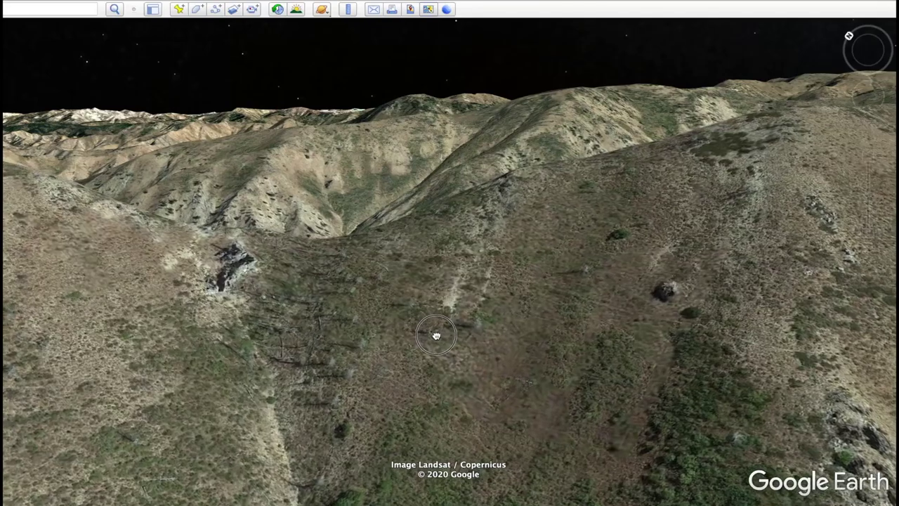
drag(433, 332, 439, 379)
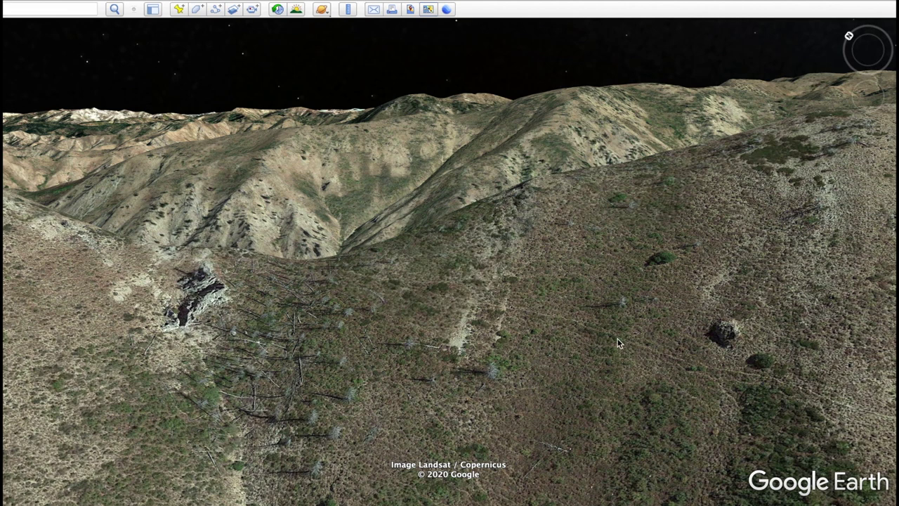
drag(334, 289, 485, 396)
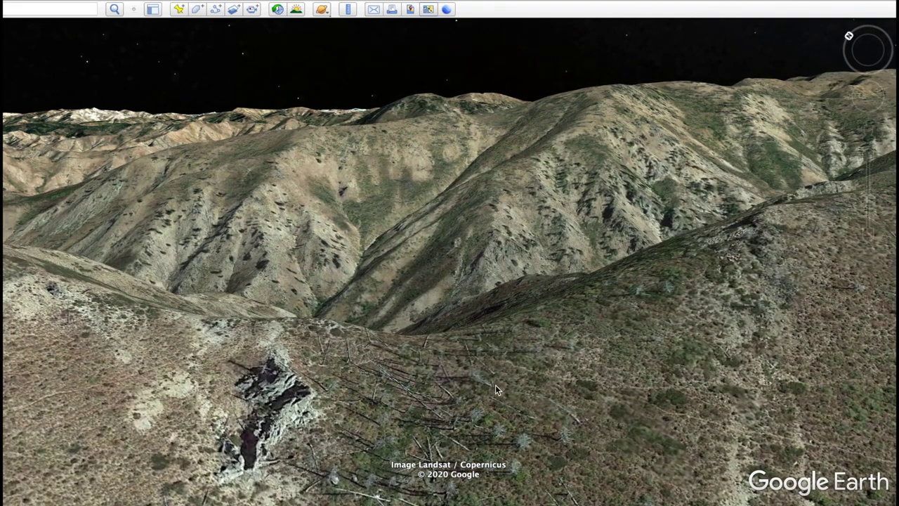
scroll(498, 384, up, 3)
scroll(498, 384, up, 3)
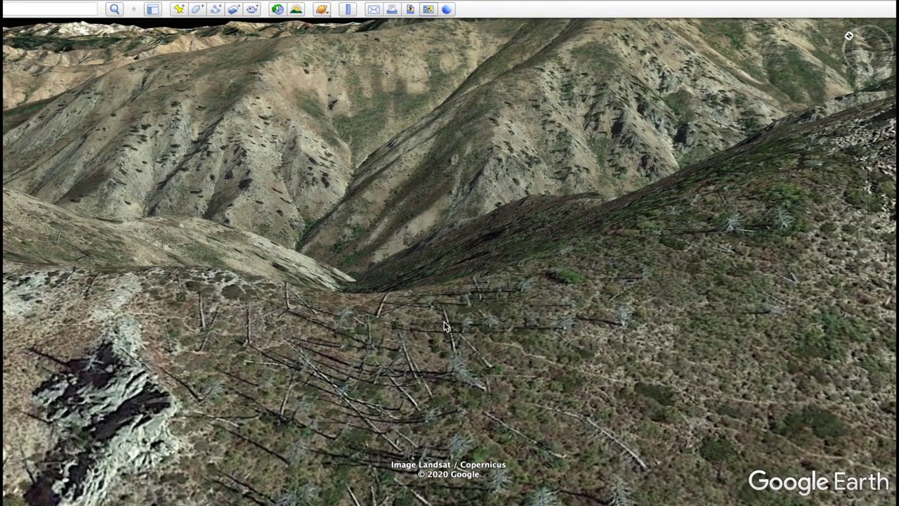
scroll(371, 384, up, 3)
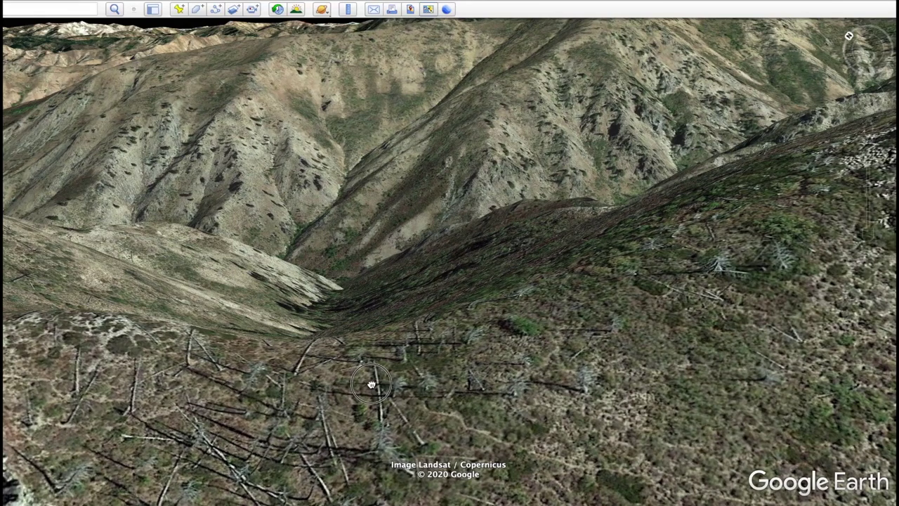
scroll(317, 369, up, 3)
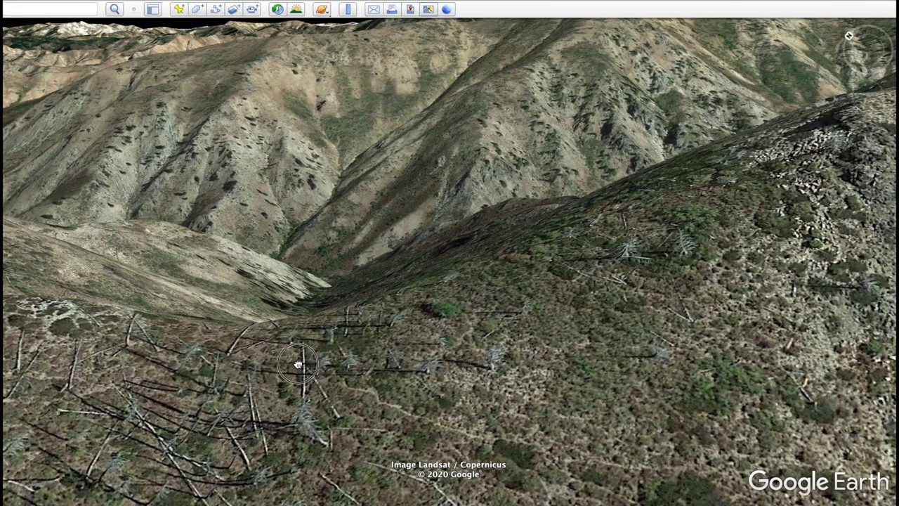
scroll(298, 364, up, 3)
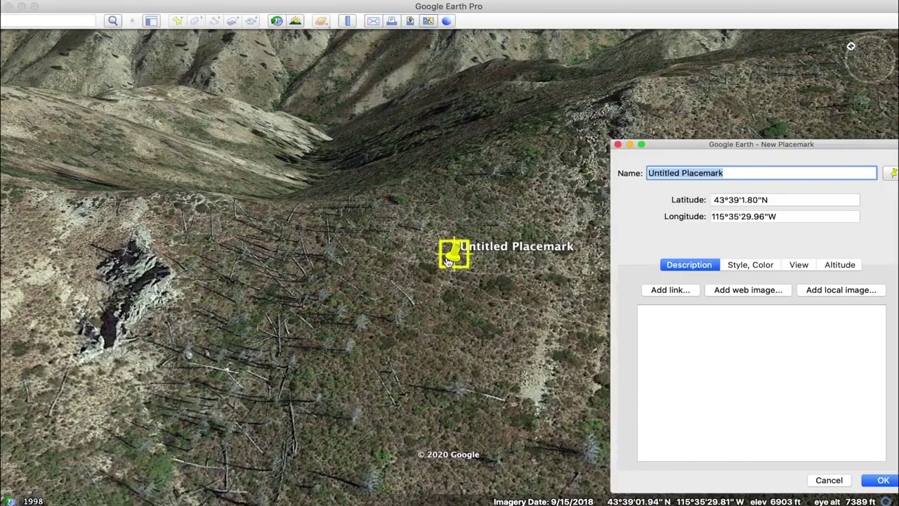
- Position the new placemark on the saddle above the fallen trees, at about 43°39'4.4"N, 115°35'30.1"W, and name it "Saddle 1"
drag(449, 253, 293, 215)
click(731, 174)
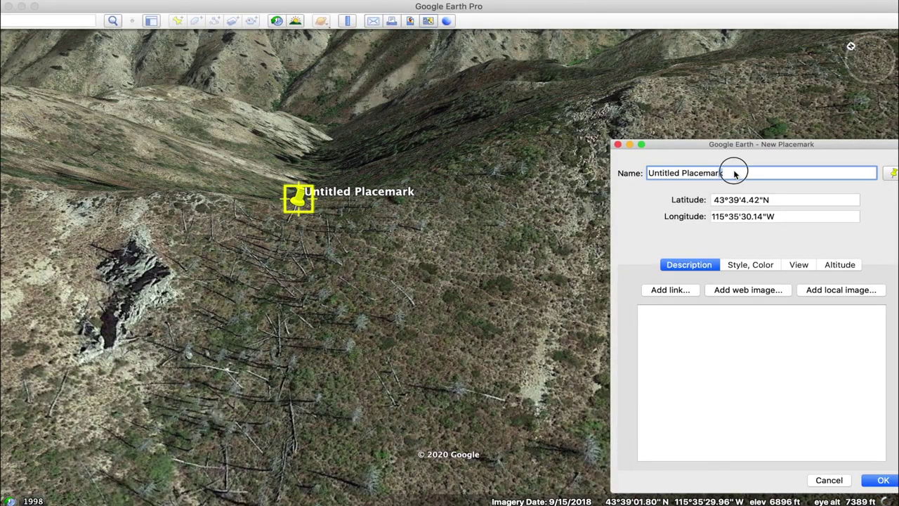
drag(734, 173, 654, 175)
text(Saddlk)
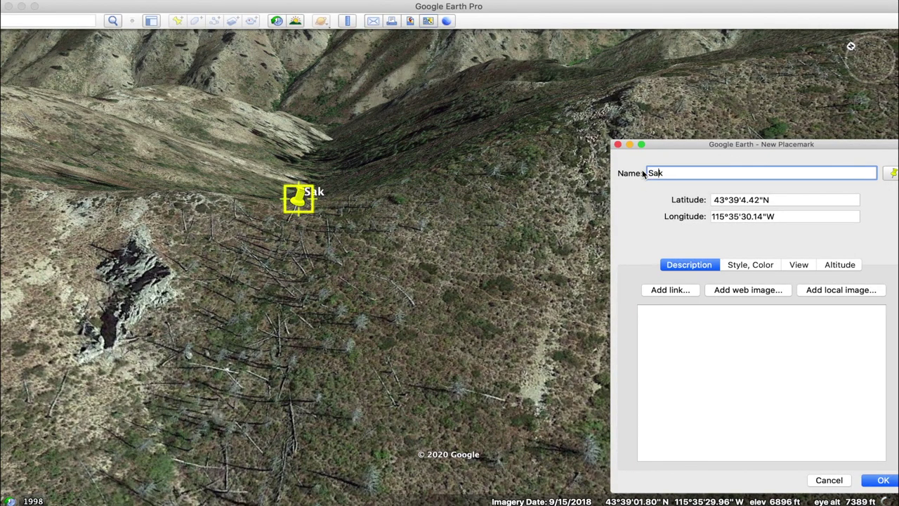
key(Left)
text(e 1)
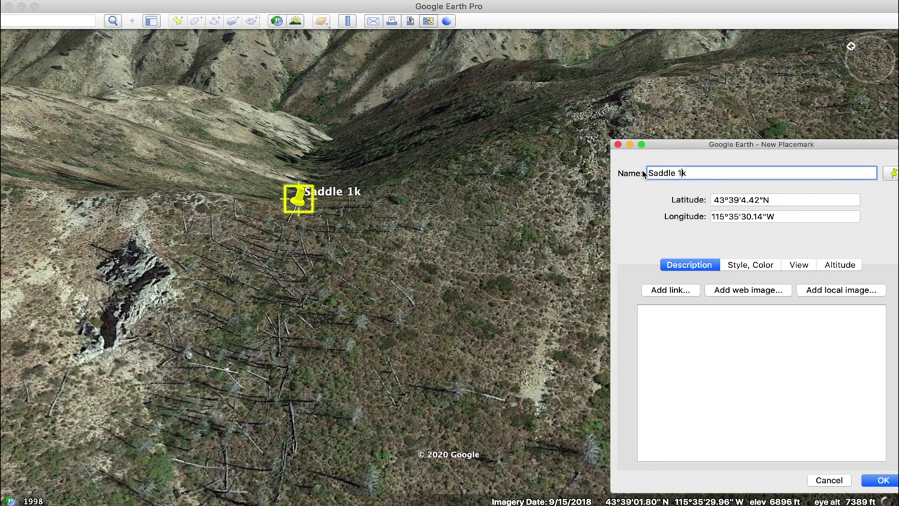
key(Delete)
click(881, 481)
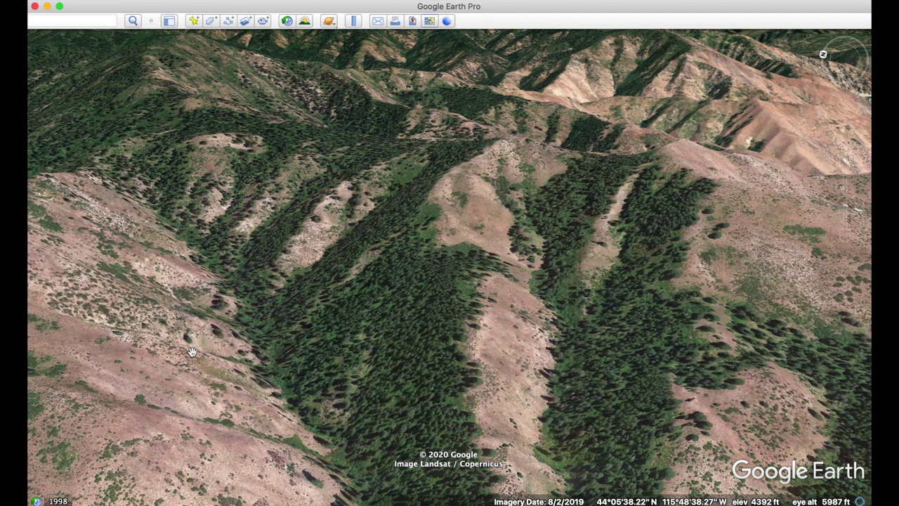
- Name the new placemark at the foot of the rockslide "Rockslide pinch point- Game trail" and save it
drag(180, 351, 298, 331)
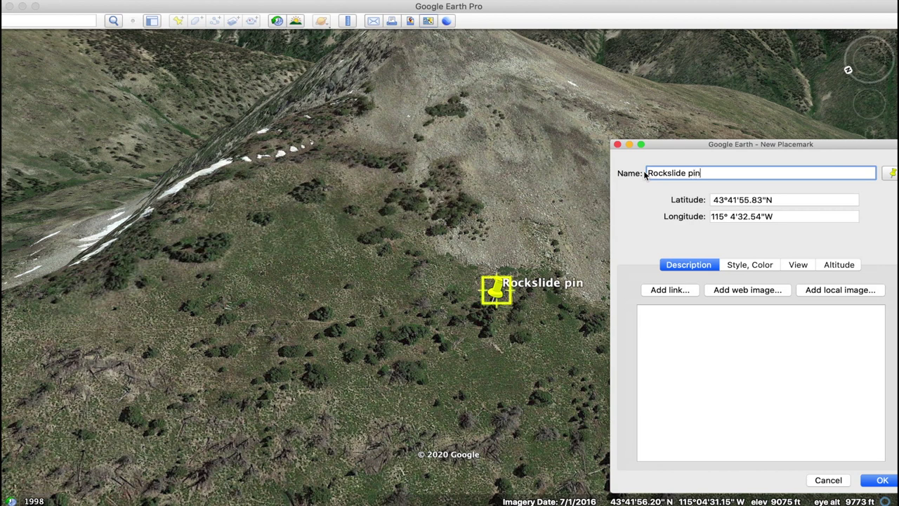
text(poing)
key(BackSpace)
text(t- Game trail)
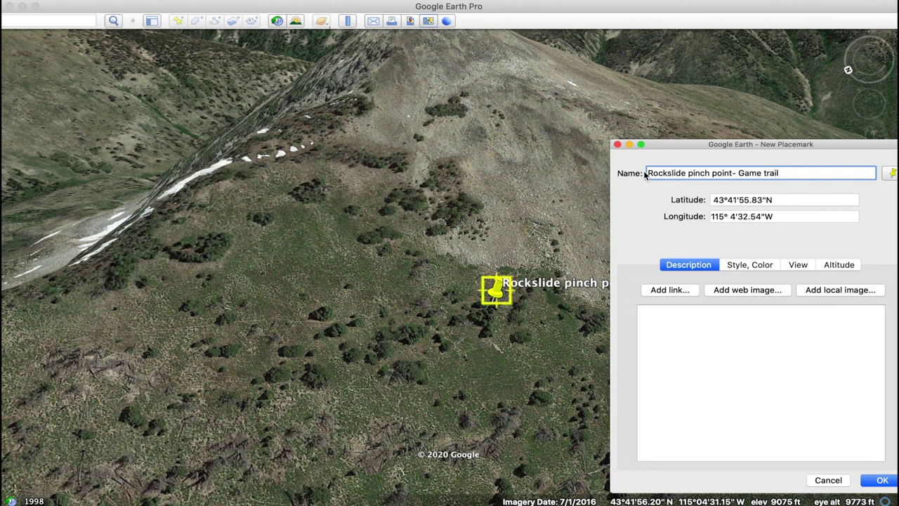
click(645, 175)
click(885, 485)
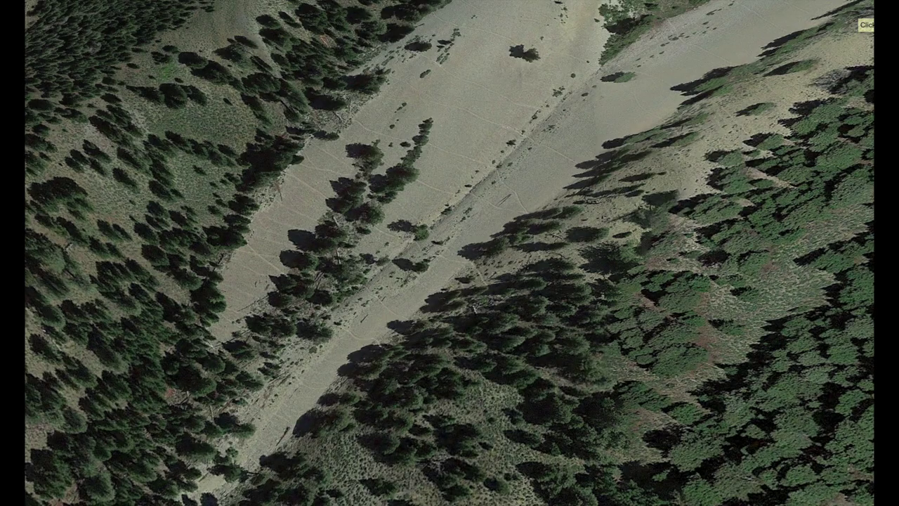
- Examine the trails crossing the rockslide between the trees, and the green meadow at the timber's edge, close up
scroll(443, 275, down, 5)
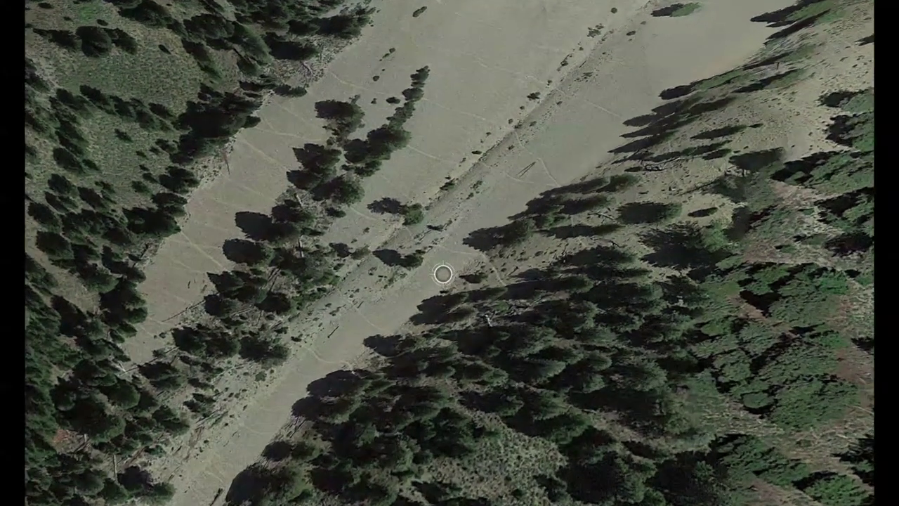
scroll(443, 275, down, 3)
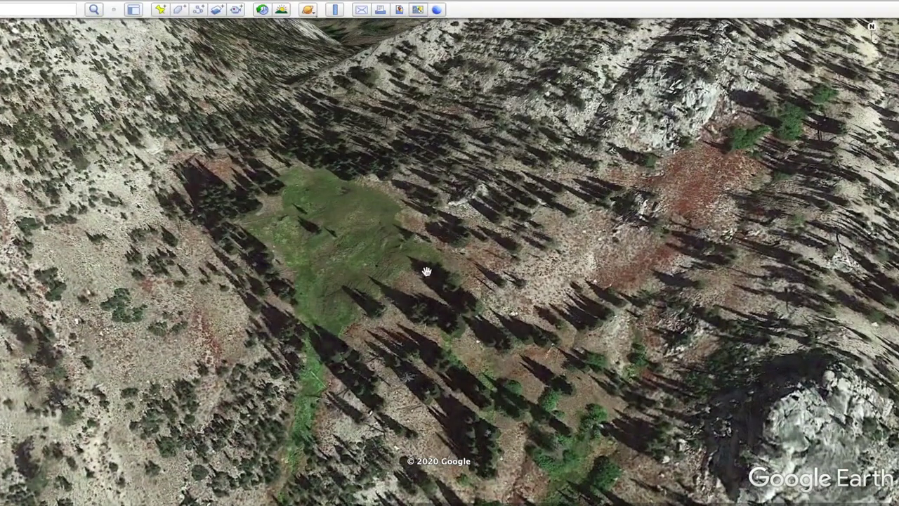
scroll(426, 255, down, 4)
scroll(512, 341, down, 3)
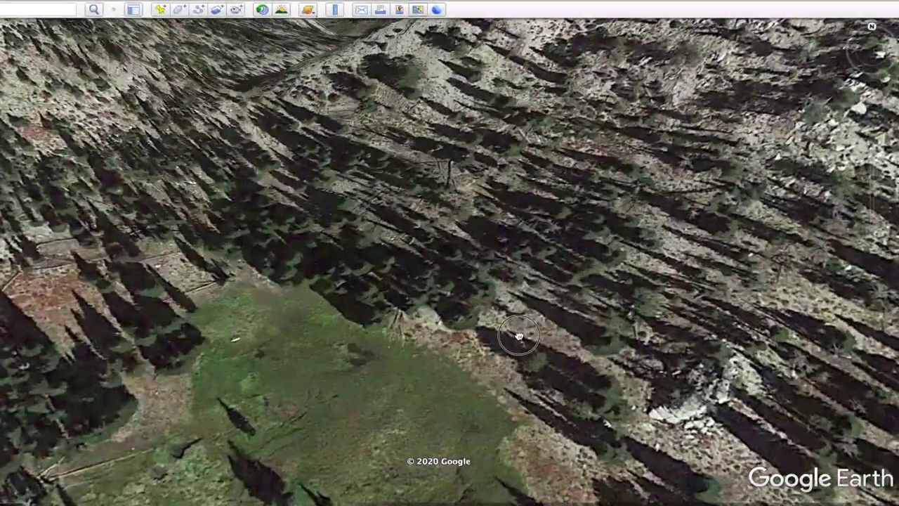
scroll(363, 379, down, 3)
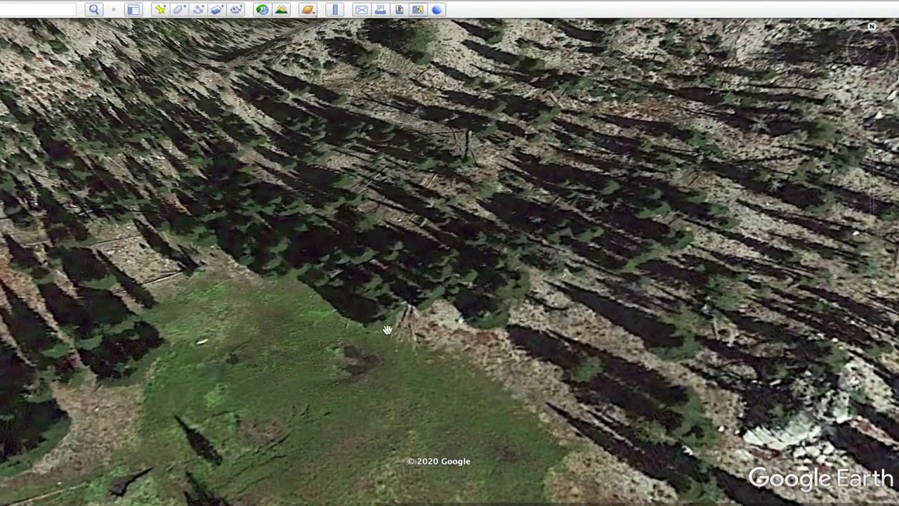
- Add a placemark named "Water Hole" on the green meadow near the dark wet patch, at about 43°45'14.0"N, 115°18'0.7"W
click(158, 10)
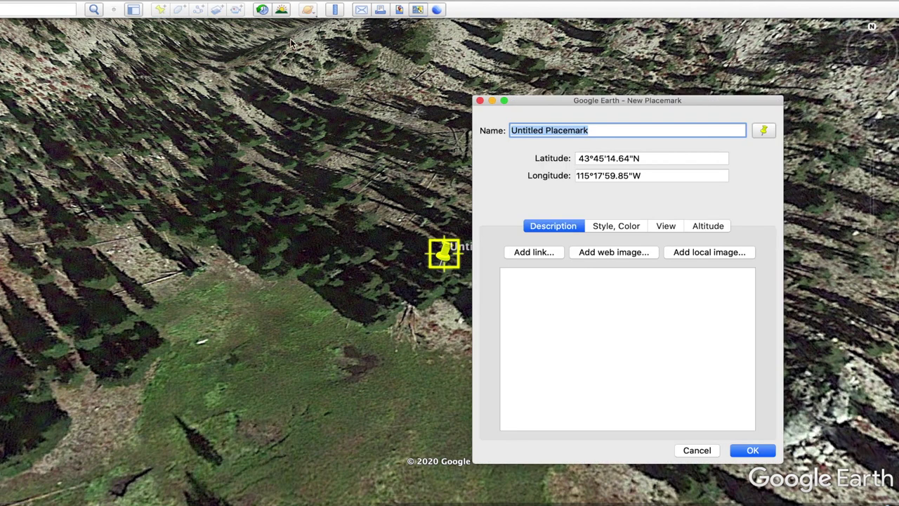
drag(437, 275, 315, 357)
drag(559, 131, 492, 133)
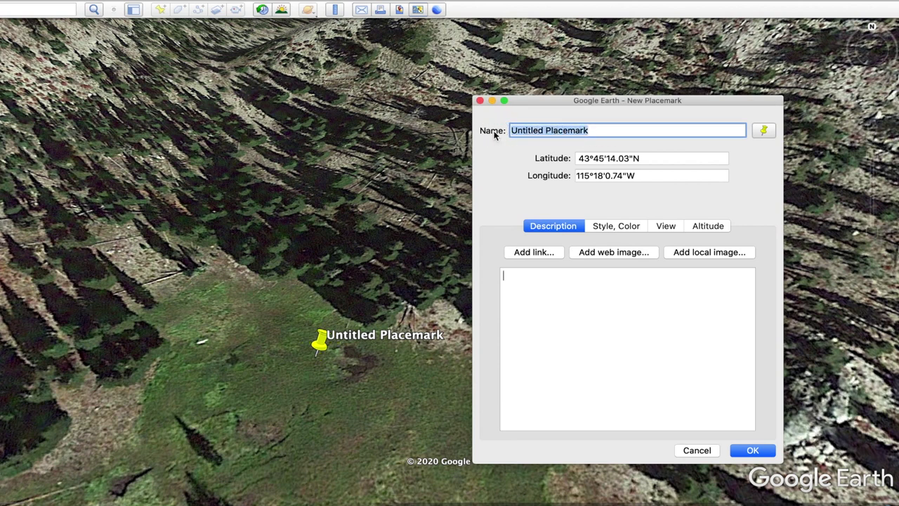
text(Water Hole)
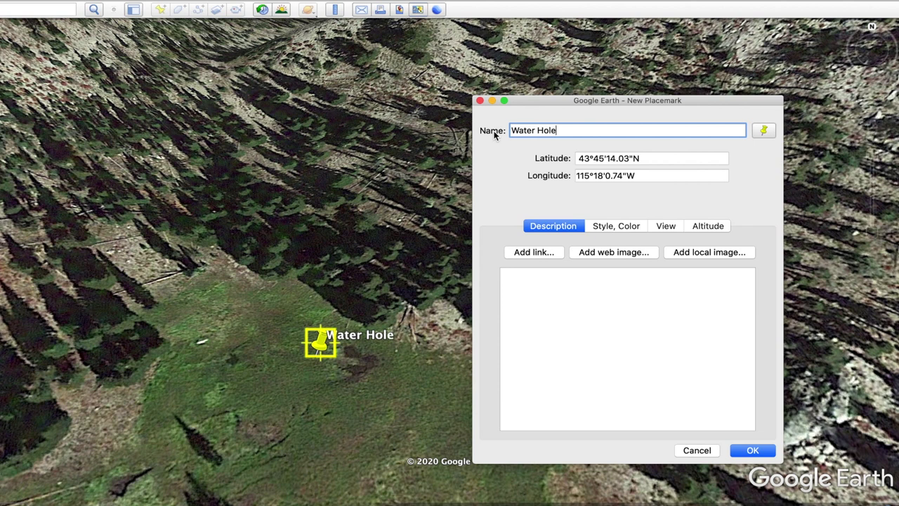